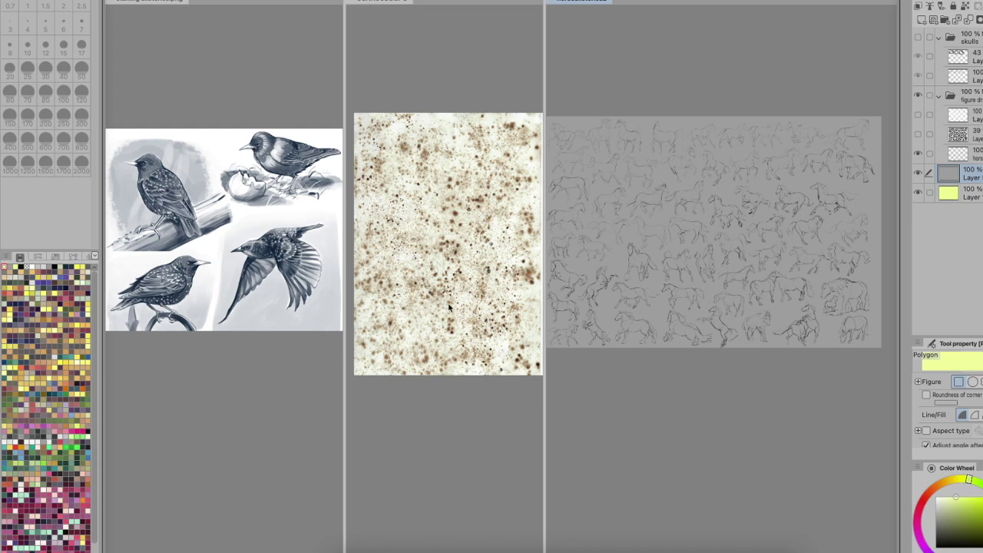
Step: Widen the starling sketches canvas pane, make it the active document and enlarge its view
drag(343, 245, 702, 232)
drag(468, 238, 643, 232)
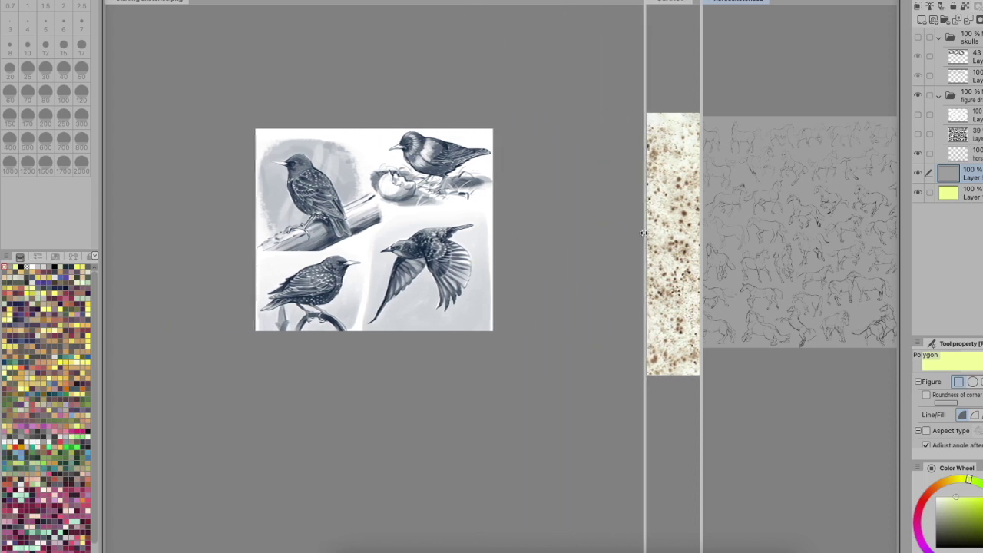
click(562, 262)
scroll(408, 206, up, 4)
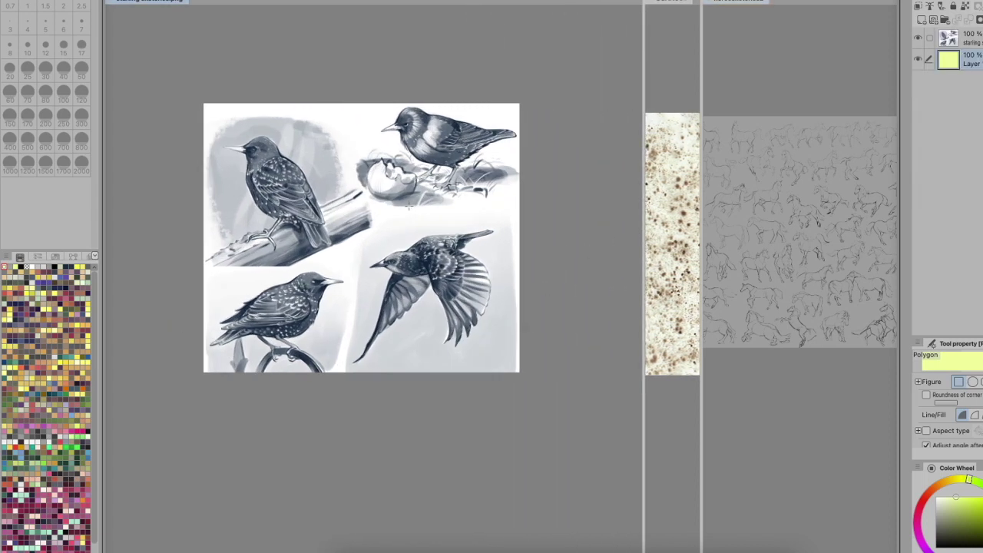
drag(559, 321, 603, 333)
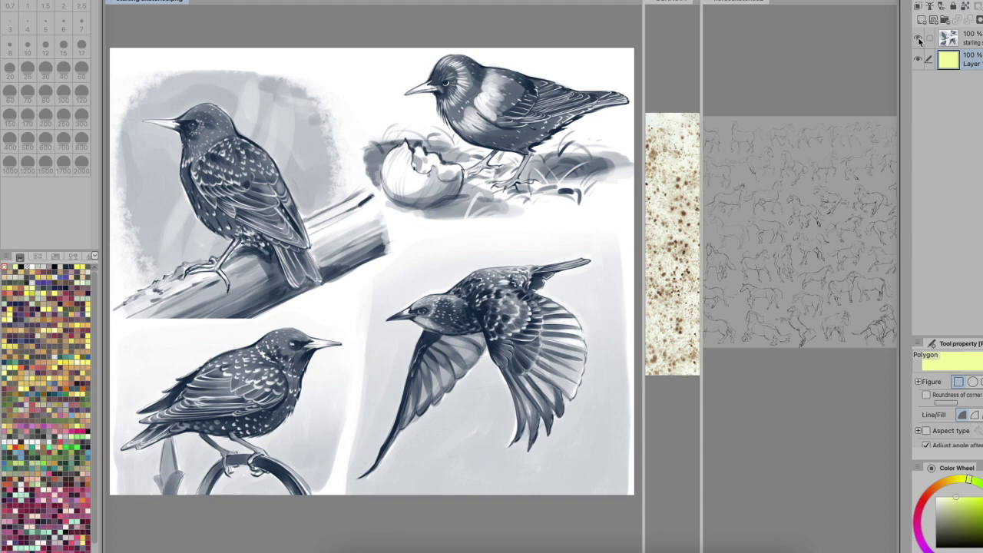
Step: Select the starling sketch layer above the yellow base and convert its brightness to opacity
click(919, 38)
click(919, 38)
click(953, 39)
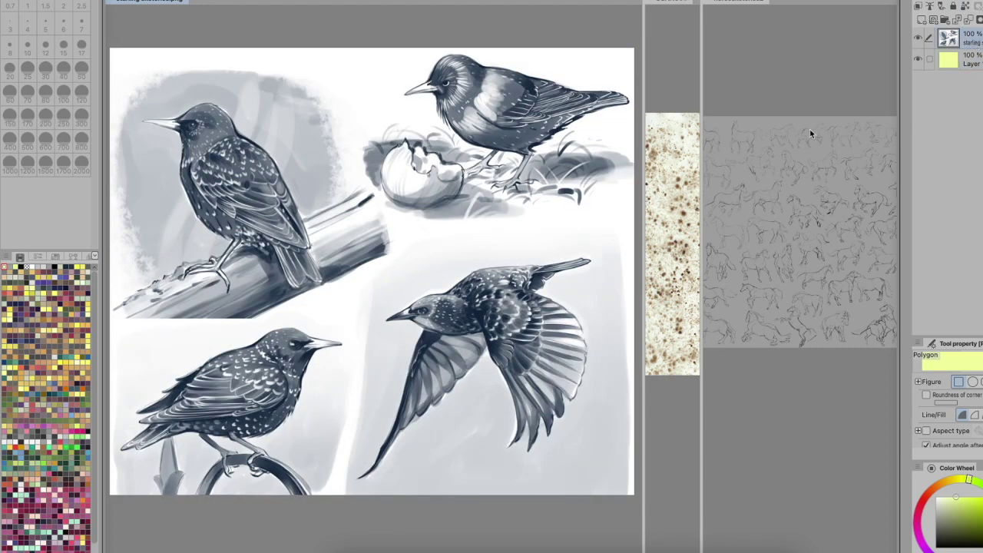
alt+click(364, 60)
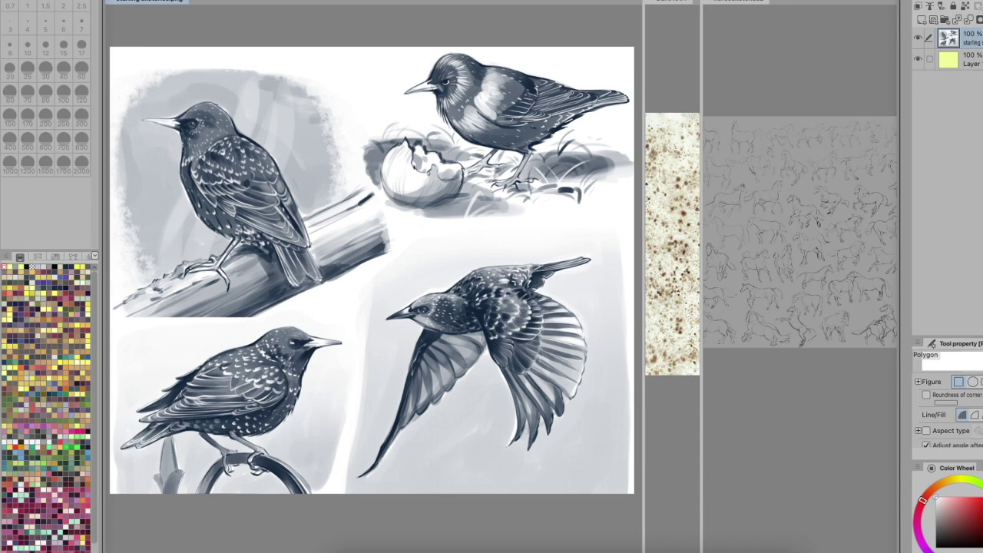
click(154, 1)
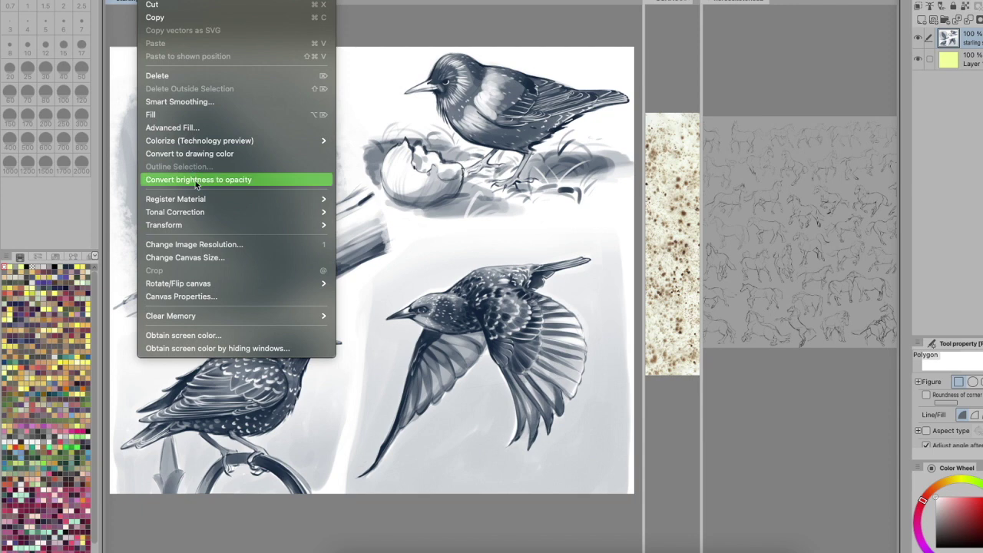
click(303, 183)
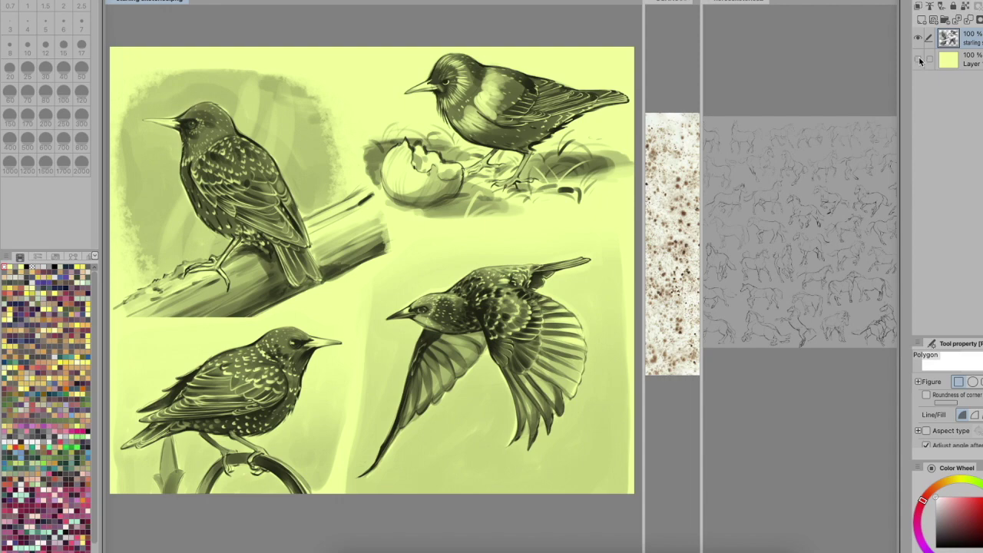
Step: Hide the yellow base layer to examine the flying starling's transparency up close, and show the layer again
click(919, 60)
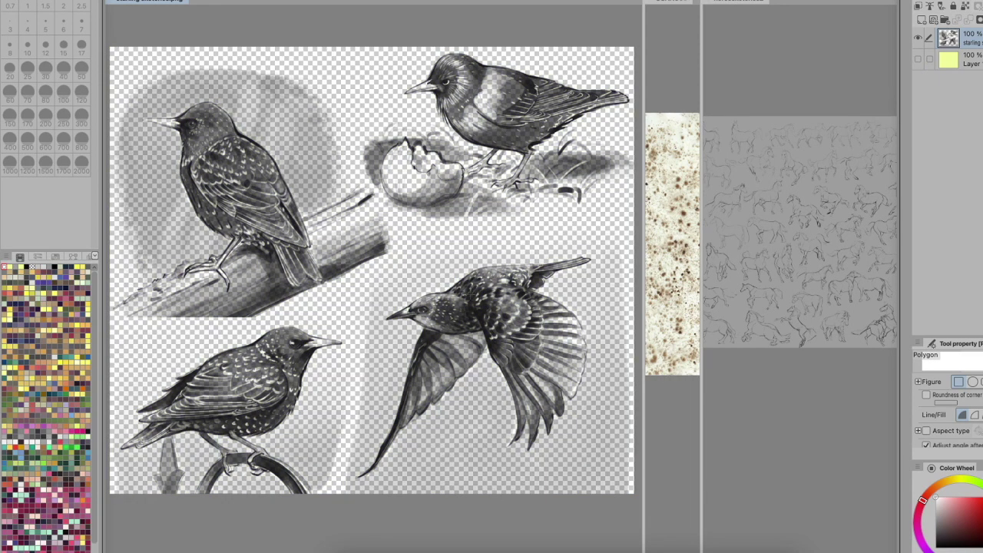
scroll(470, 296, up, 5)
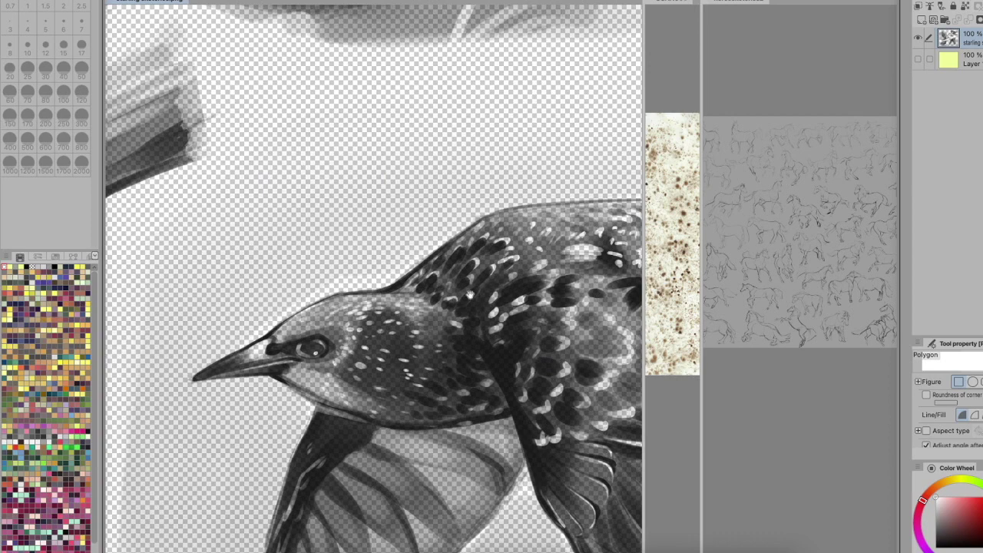
drag(470, 294, 344, 244)
drag(414, 369, 502, 355)
drag(384, 368, 495, 365)
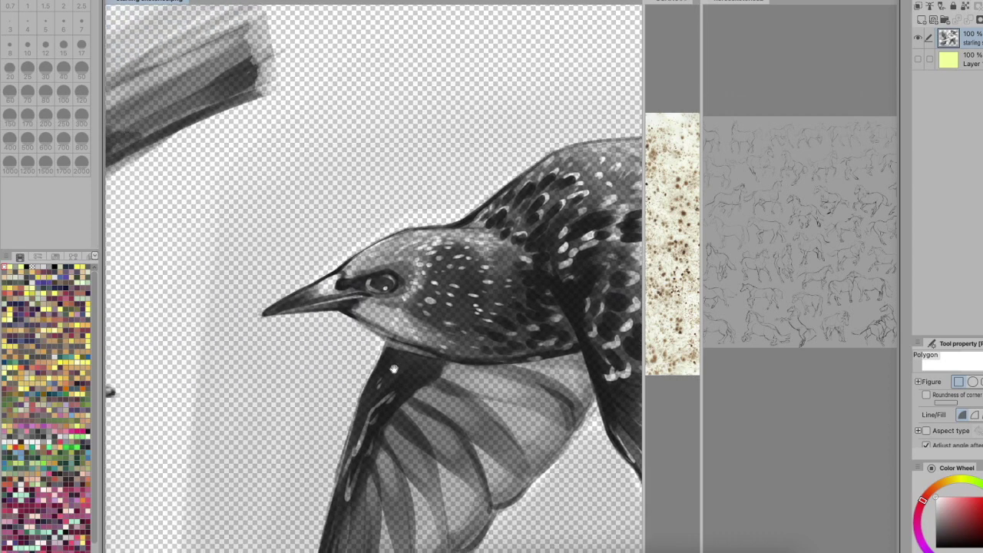
click(920, 61)
Step: Examine the starlings over the yellow base and compare them with the original by undoing and redoing the opacity conversion
drag(543, 417, 427, 394)
scroll(294, 224, down, 3)
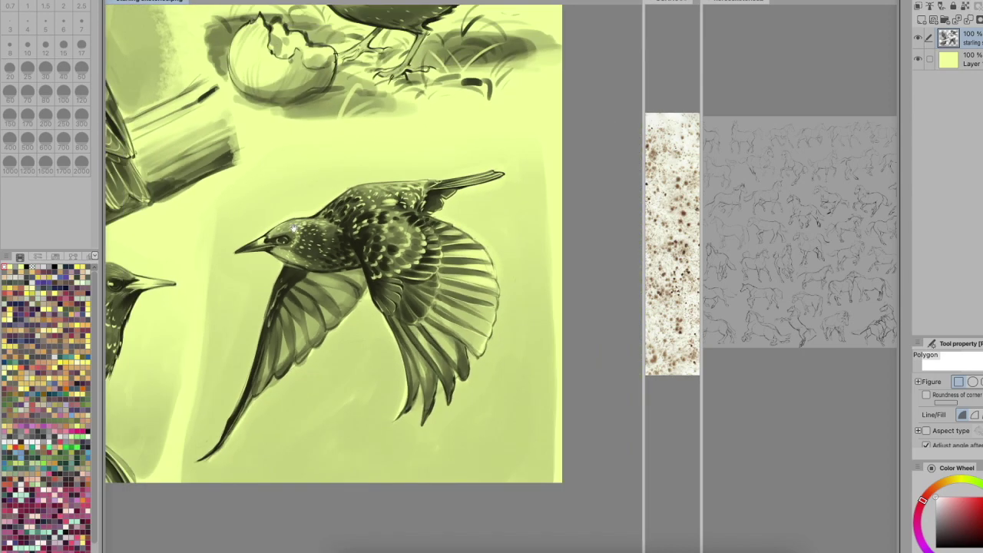
drag(294, 225, 424, 306)
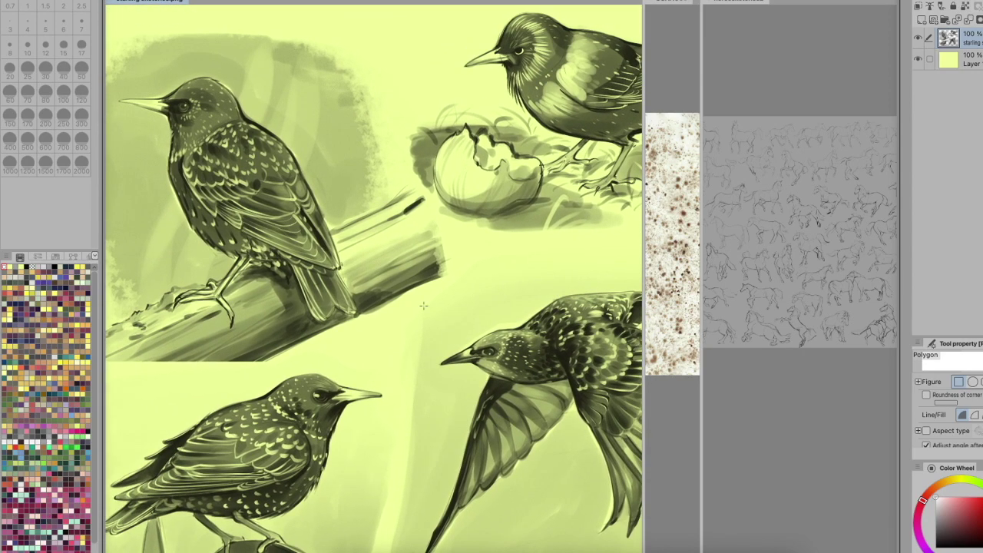
scroll(423, 306, down, 2)
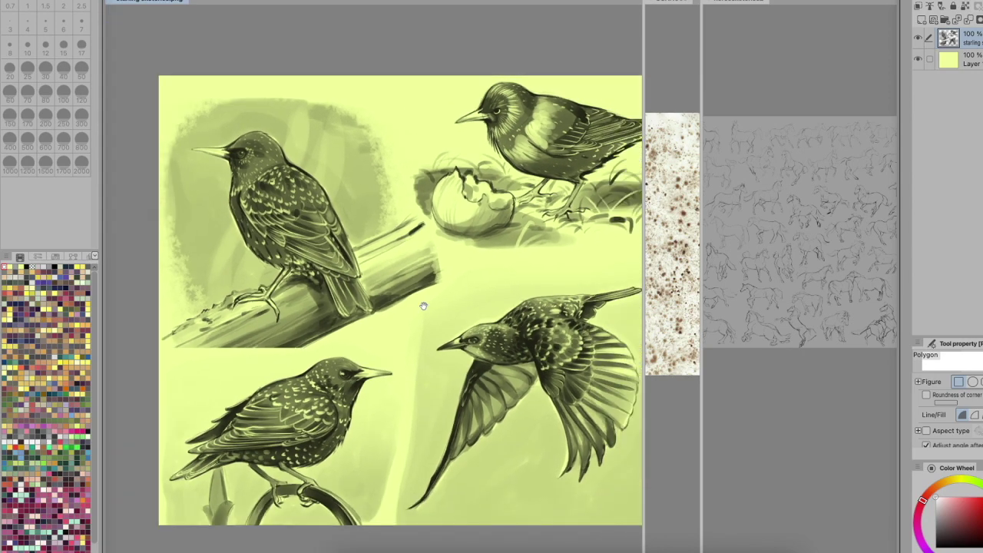
drag(424, 306, 401, 301)
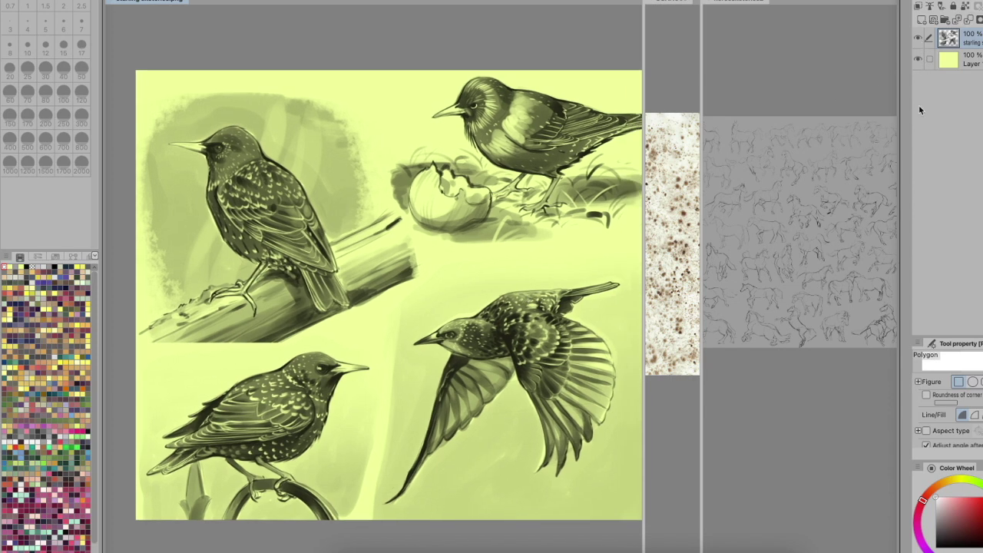
key(super+z)
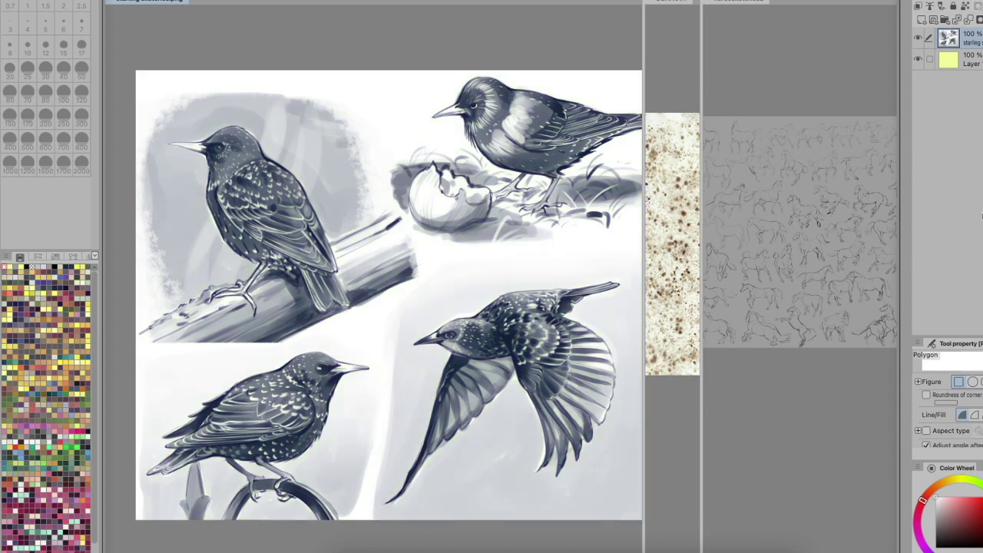
key(super+y)
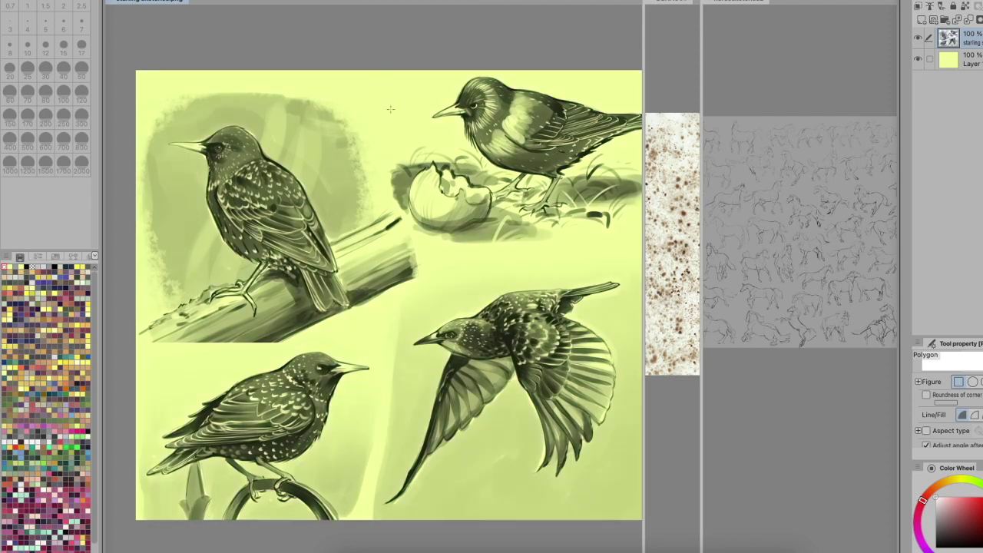
Step: Narrow the starling and speckled texture panes to enlarge the horse sketches pane, and make the horse document active
drag(643, 240, 256, 273)
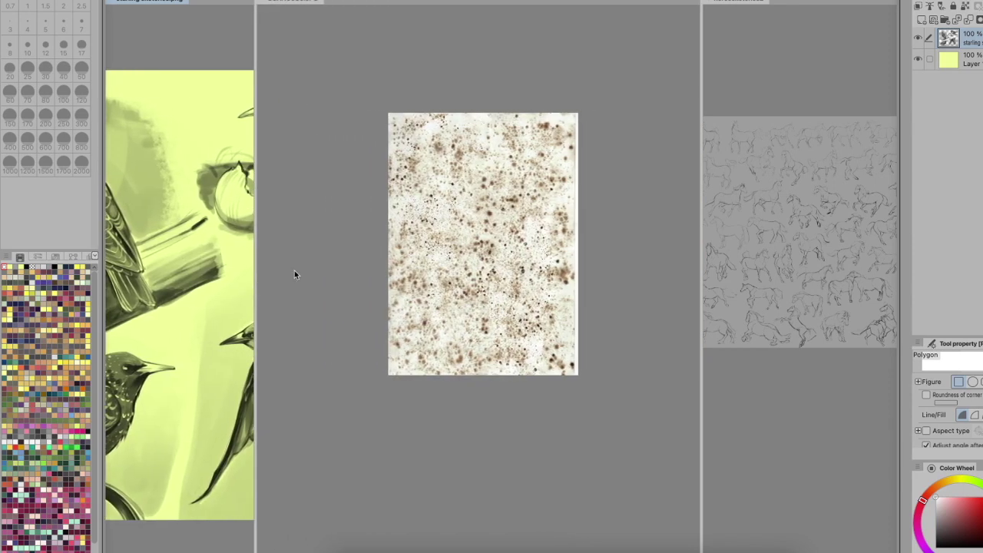
drag(701, 228, 376, 238)
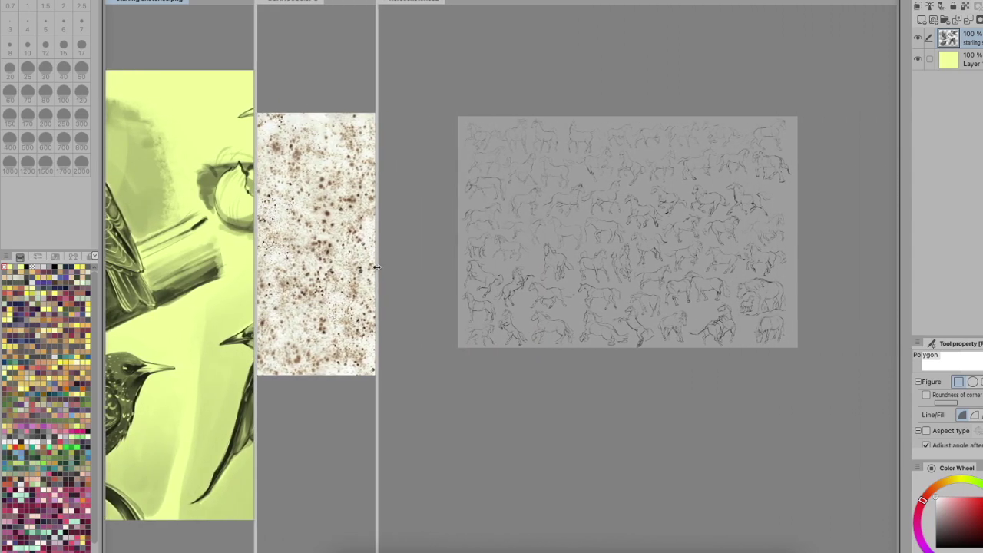
click(445, 367)
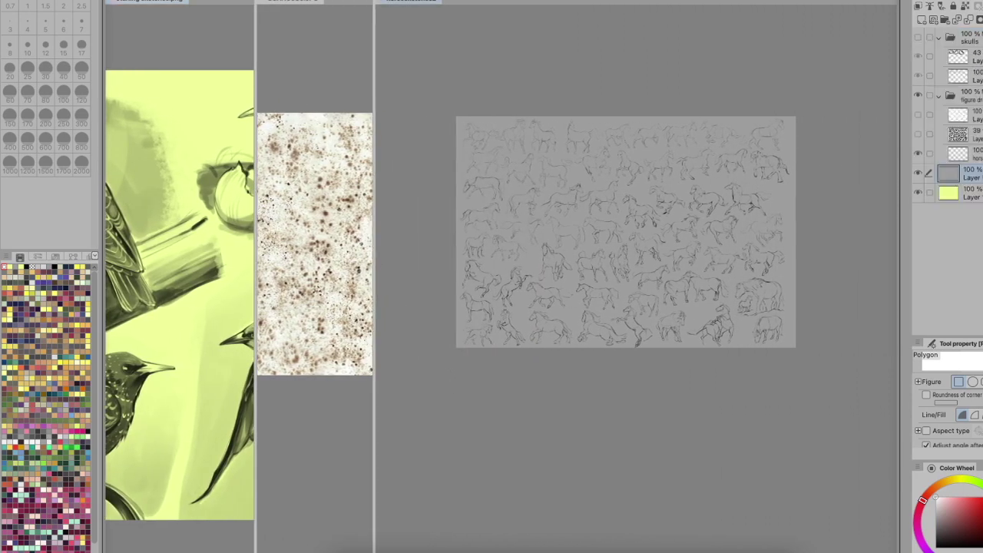
scroll(637, 265, up, 3)
scroll(638, 265, down, 2)
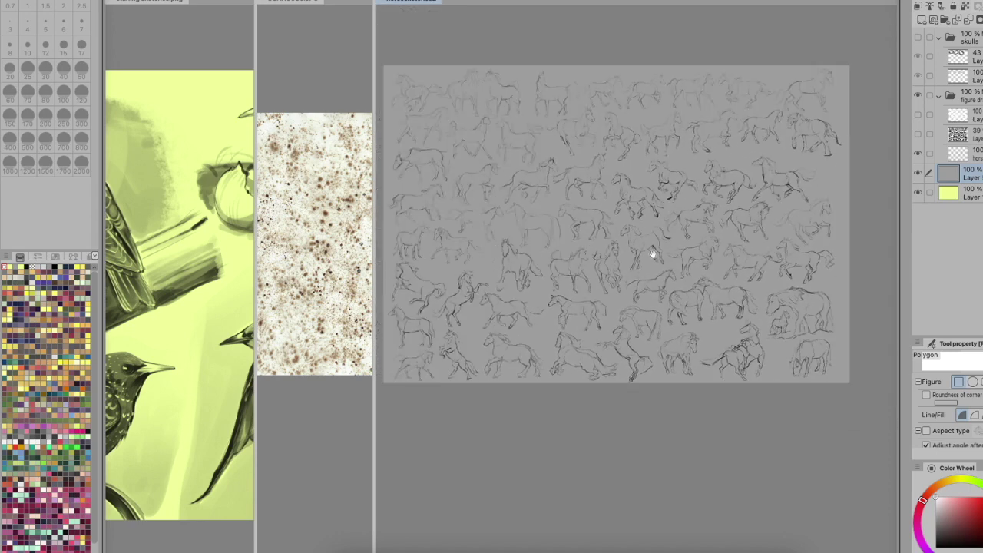
drag(841, 231, 866, 254)
Step: Merge the horse sketch layer into the gray layer below it and widen the horse canvas pane further
click(950, 153)
click(919, 154)
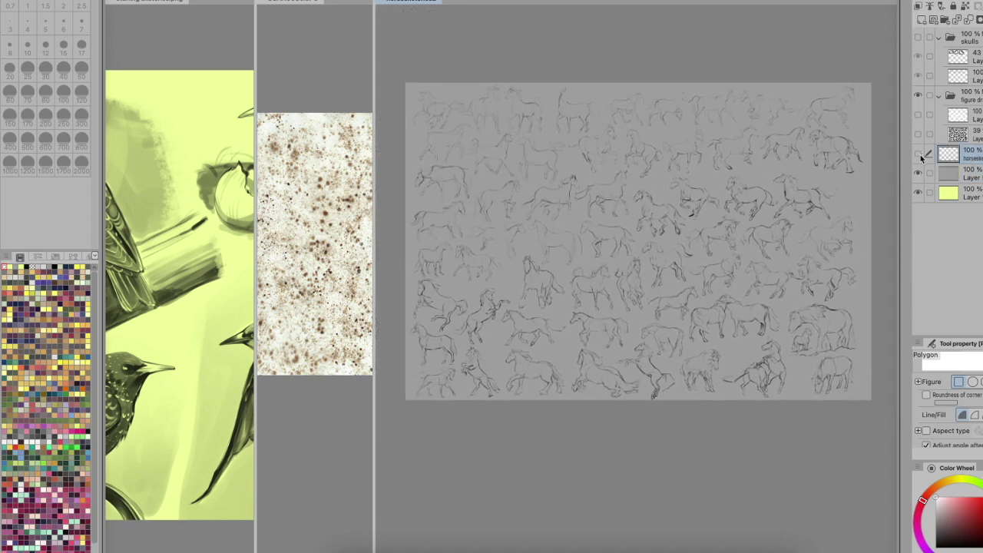
click(922, 157)
key(ctrl+e)
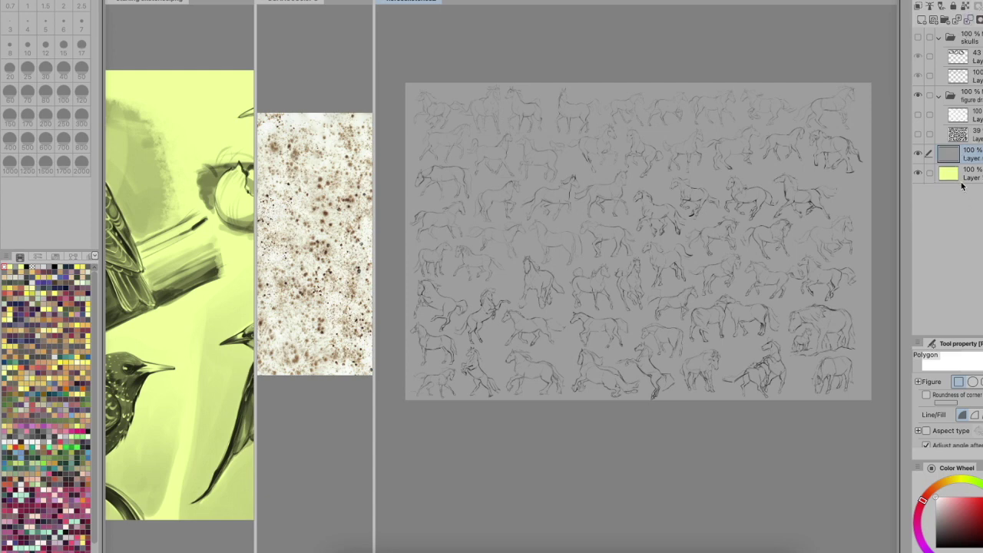
click(919, 154)
click(919, 154)
drag(255, 227, 203, 238)
drag(373, 269, 280, 288)
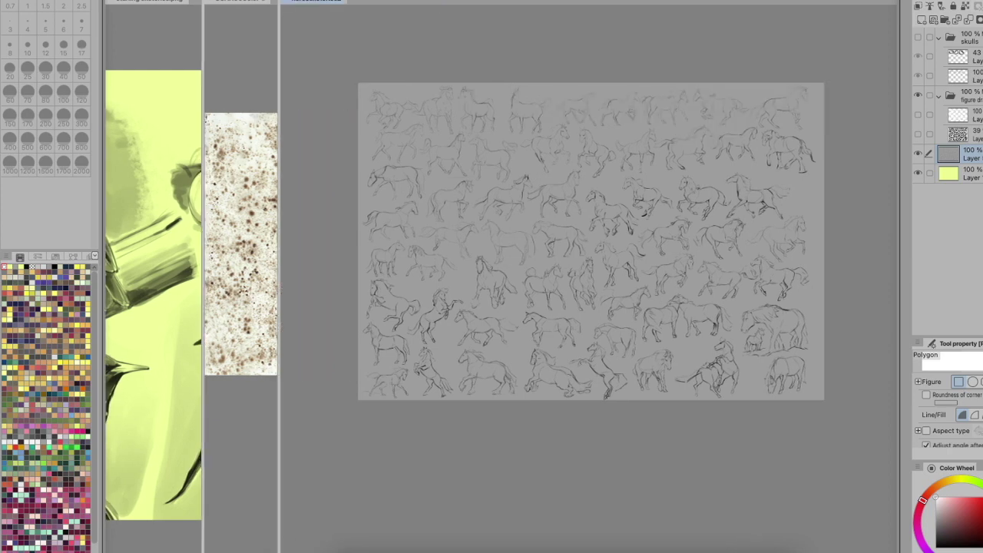
Step: Try to convert the merged horse layer's brightness to opacity, toggling its visibility to compare it with the yellow base
click(151, 0)
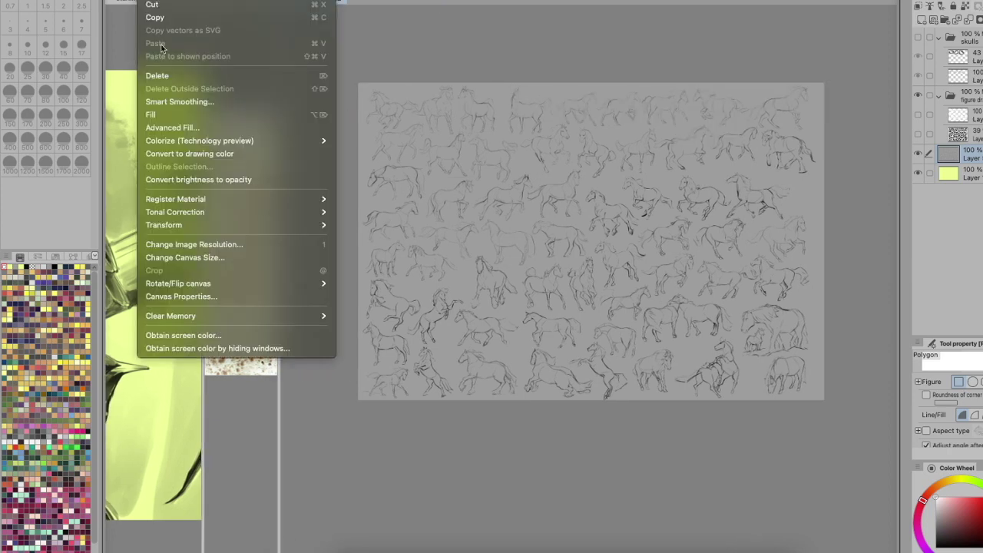
click(188, 180)
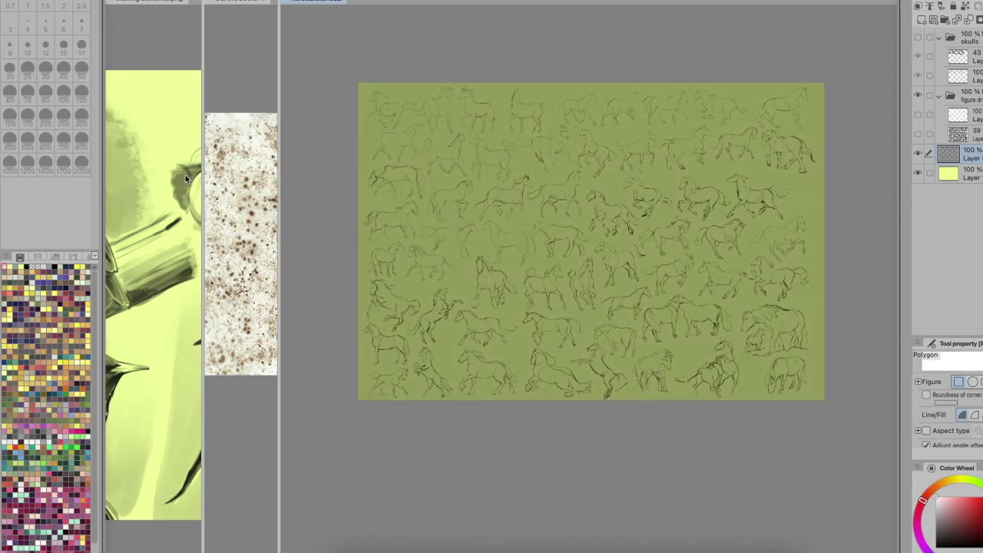
click(918, 155)
click(918, 155)
click(918, 156)
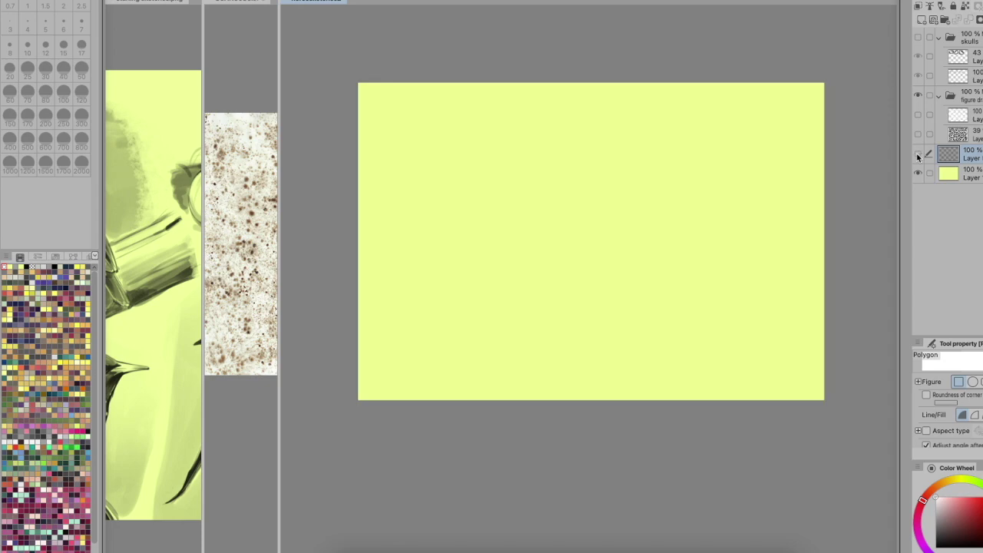
click(918, 155)
click(918, 155)
click(918, 155)
Step: Check the horse layer's transparency with the yellow base hidden, and undo the brightness-to-opacity conversion
click(919, 175)
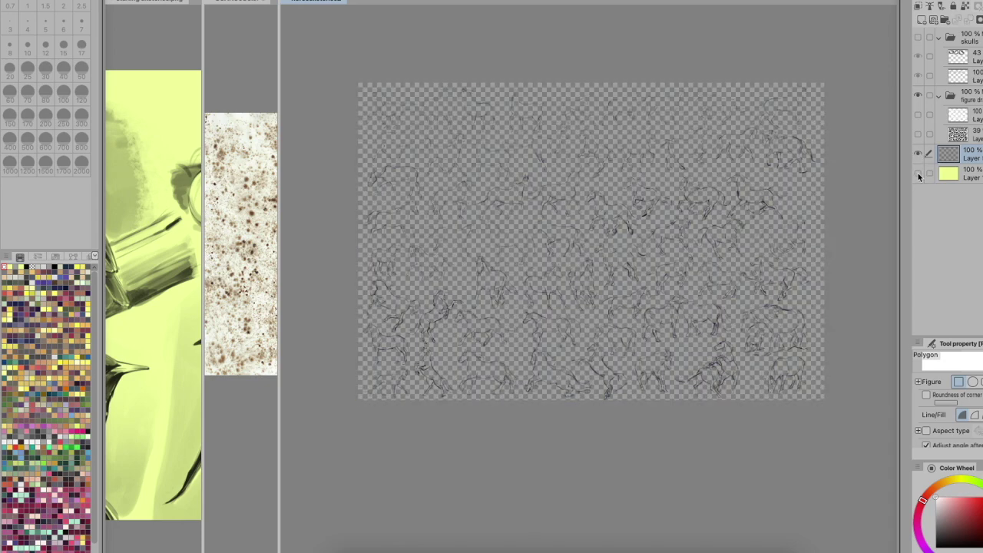
key(k)
mouse_move(730, 269)
mouse_down()
mouse_move(764, 277)
mouse_move(746, 239)
mouse_up()
click(919, 175)
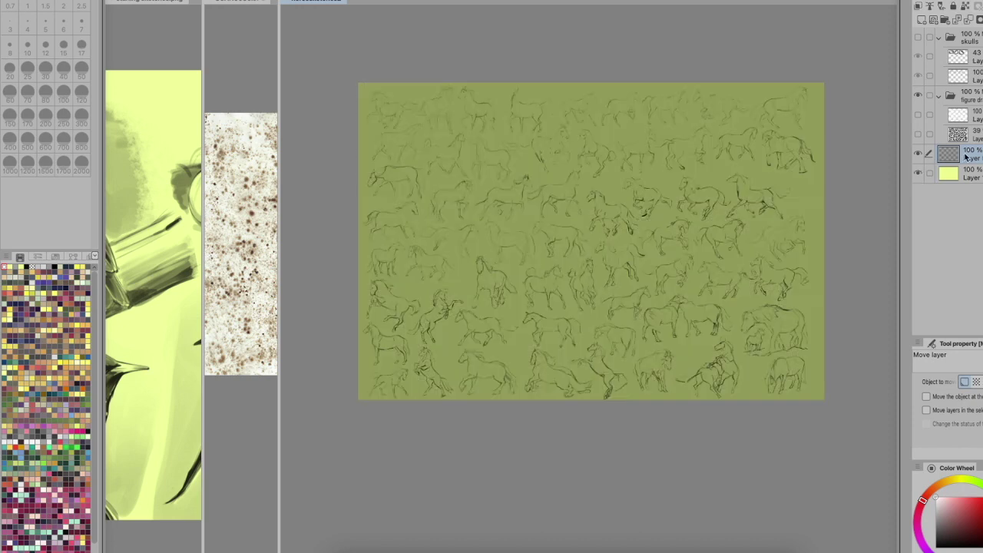
key(super+z)
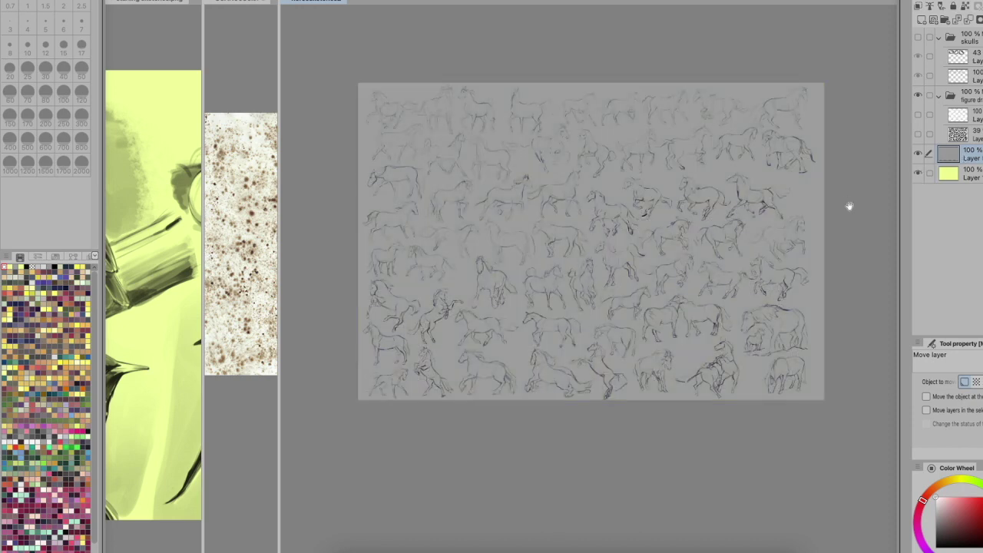
scroll(850, 207, right, 1)
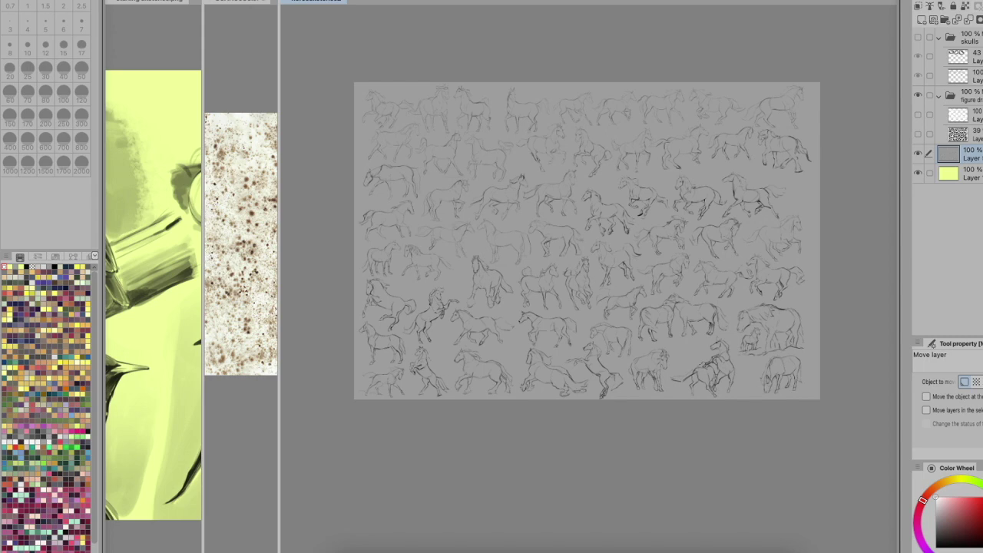
Step: Start a Tone Curve correction on the gray horse layer, slightly lowering the RGB curve's dark end and strongly raising its light end
click(154, 0)
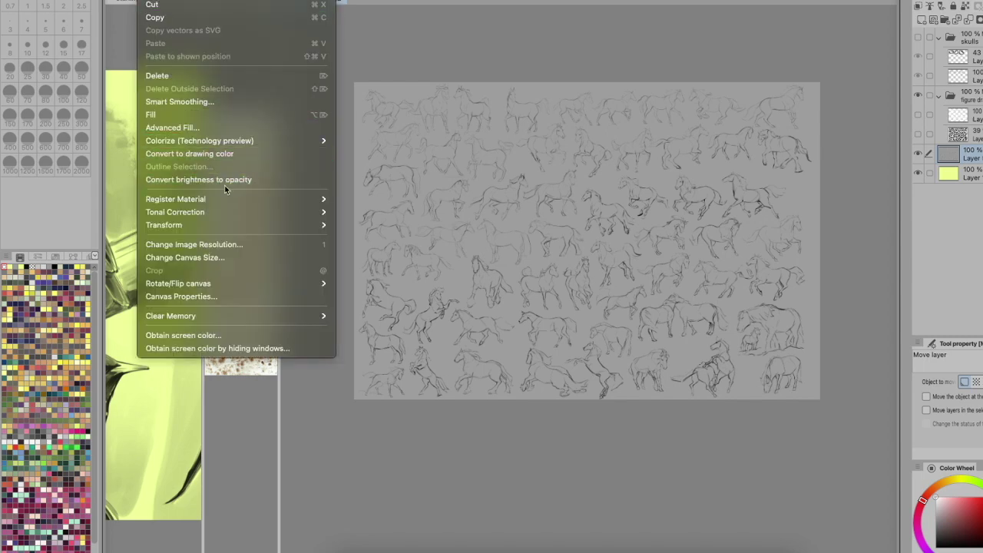
mouse_move(220, 212)
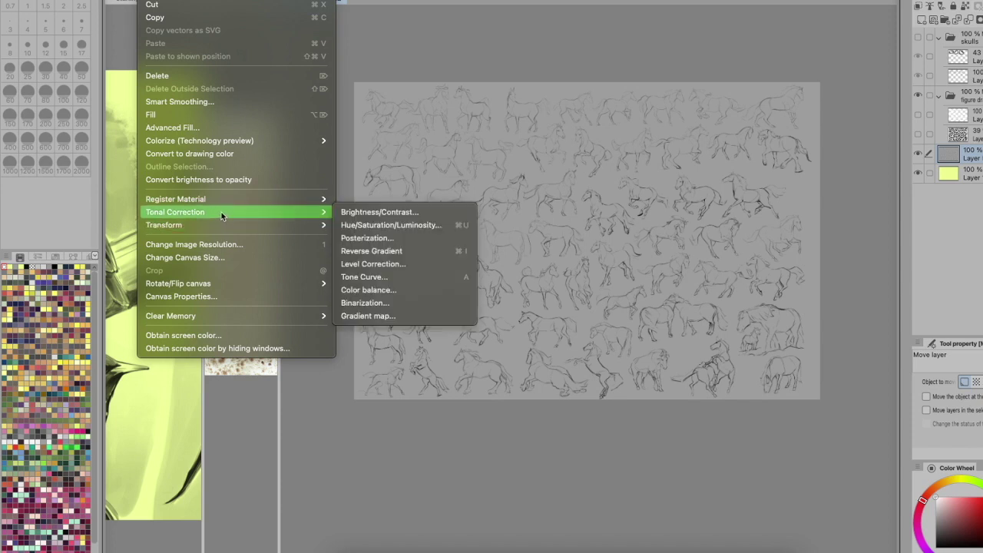
click(408, 279)
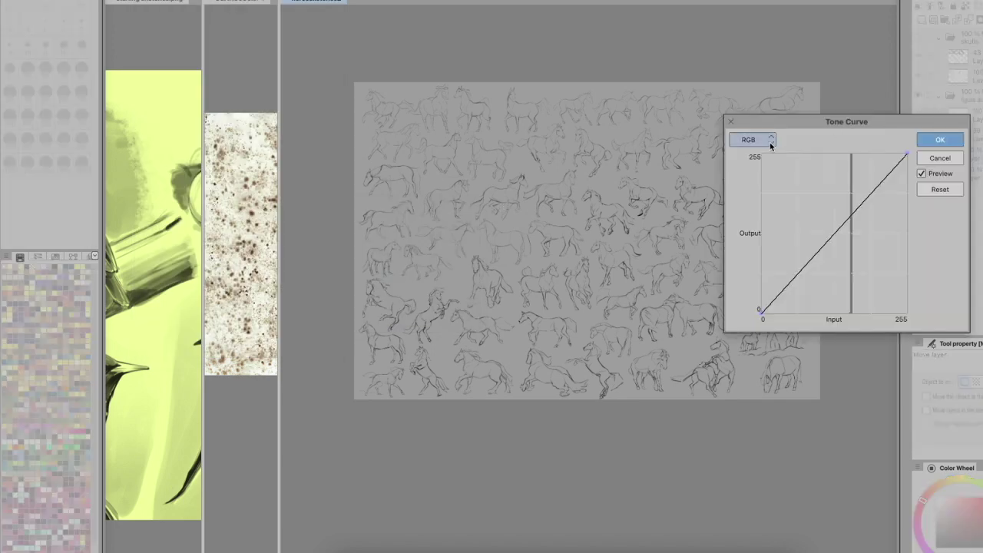
drag(882, 127, 941, 154)
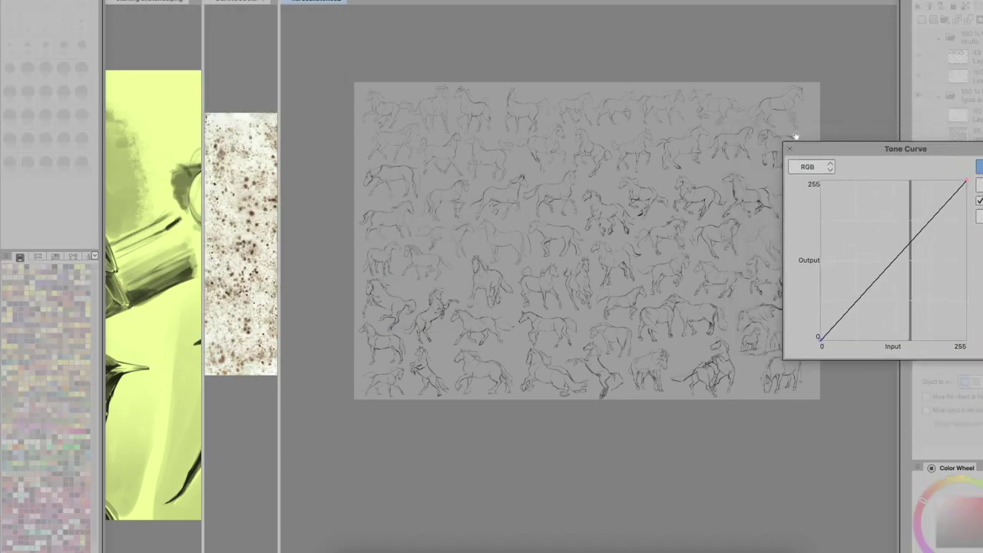
scroll(792, 130, right, 3)
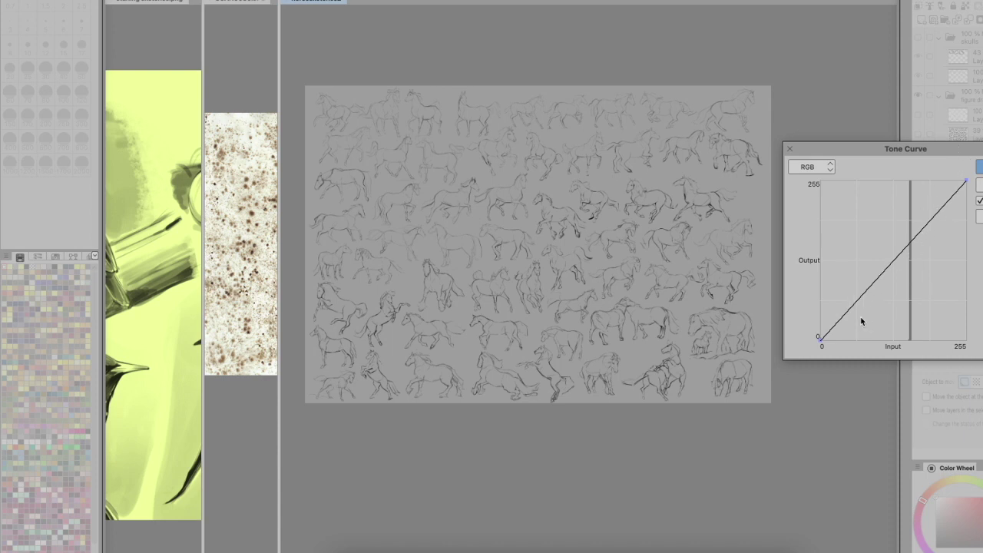
mouse_move(842, 323)
mouse_down()
mouse_move(857, 338)
mouse_move(829, 334)
mouse_move(869, 339)
mouse_move(904, 314)
mouse_move(947, 338)
mouse_move(837, 331)
mouse_up()
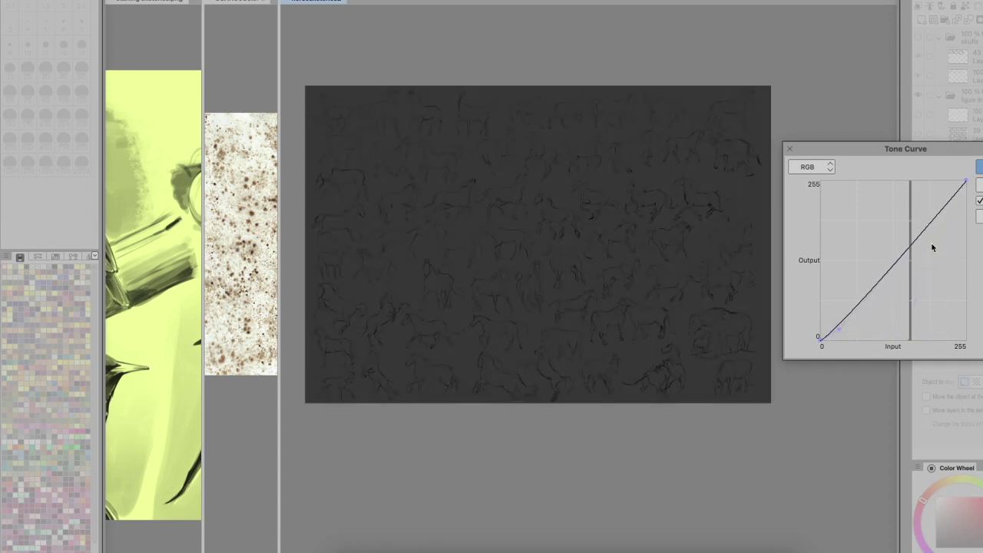
drag(911, 249, 903, 180)
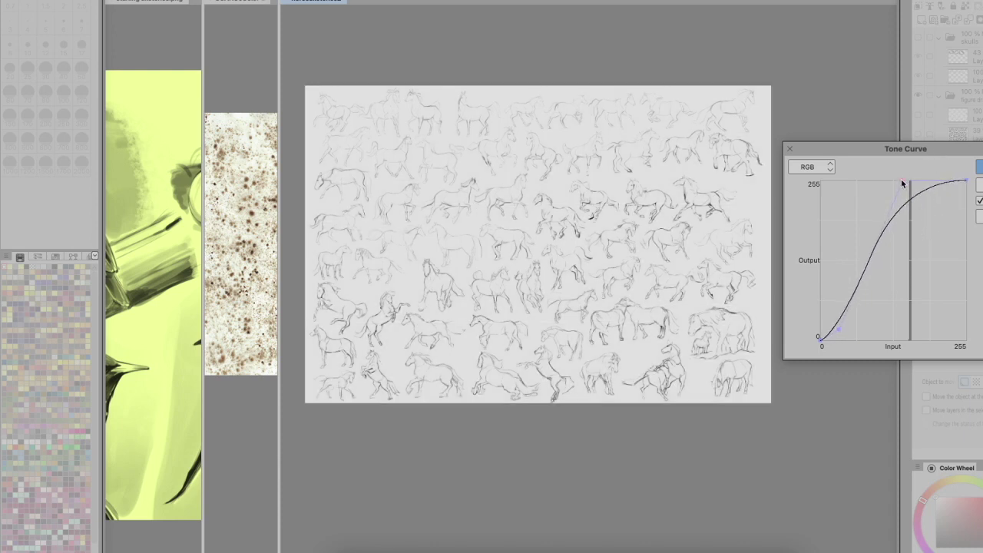
Step: Refine the highlight and shadow points of the RGB curve to lighten the sheet's background further, and apply the tone correction
drag(939, 153, 914, 155)
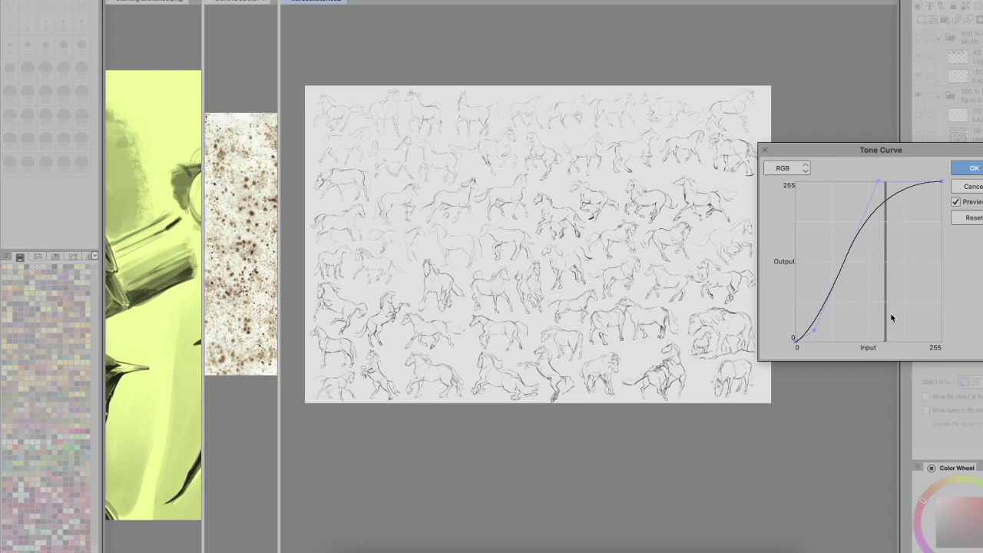
drag(878, 183, 872, 161)
drag(815, 335, 797, 327)
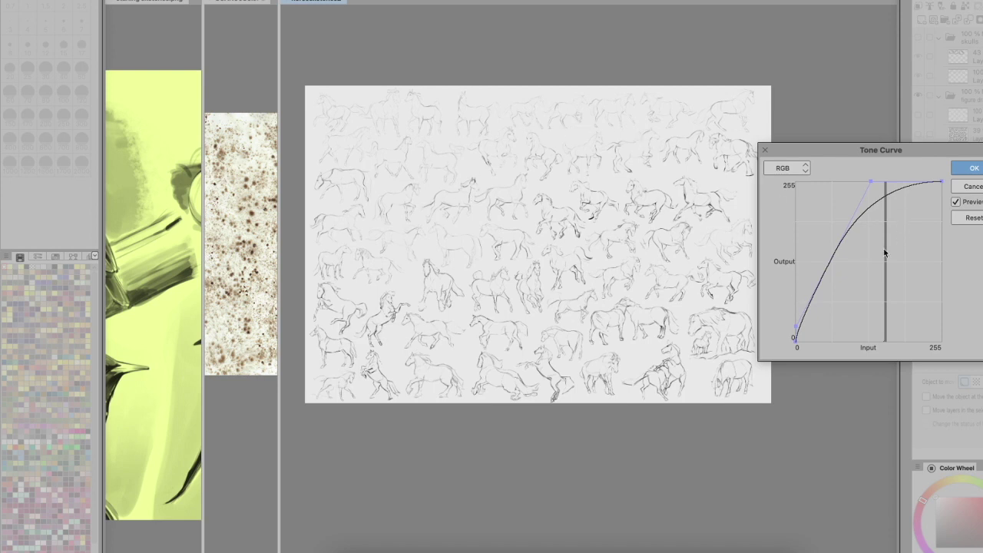
drag(797, 328, 796, 336)
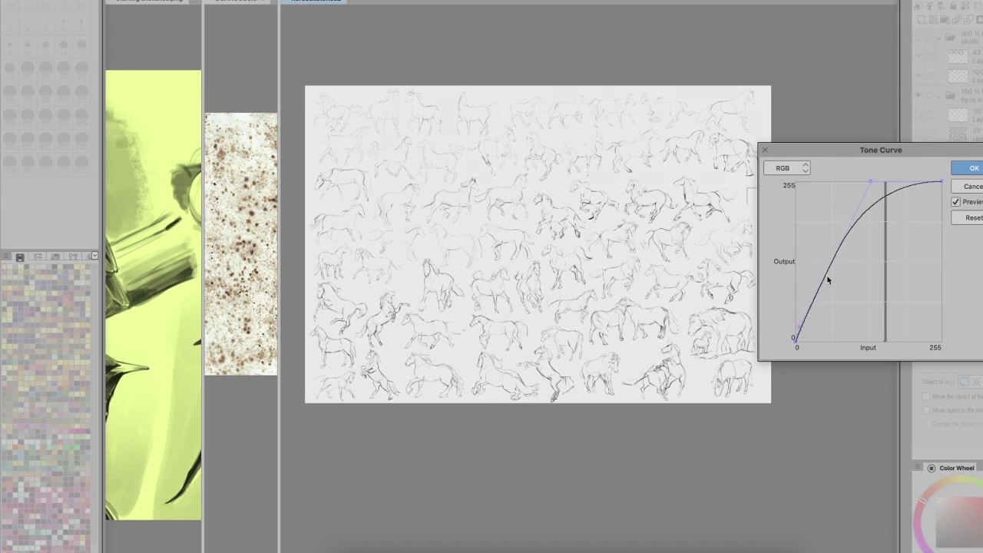
click(975, 169)
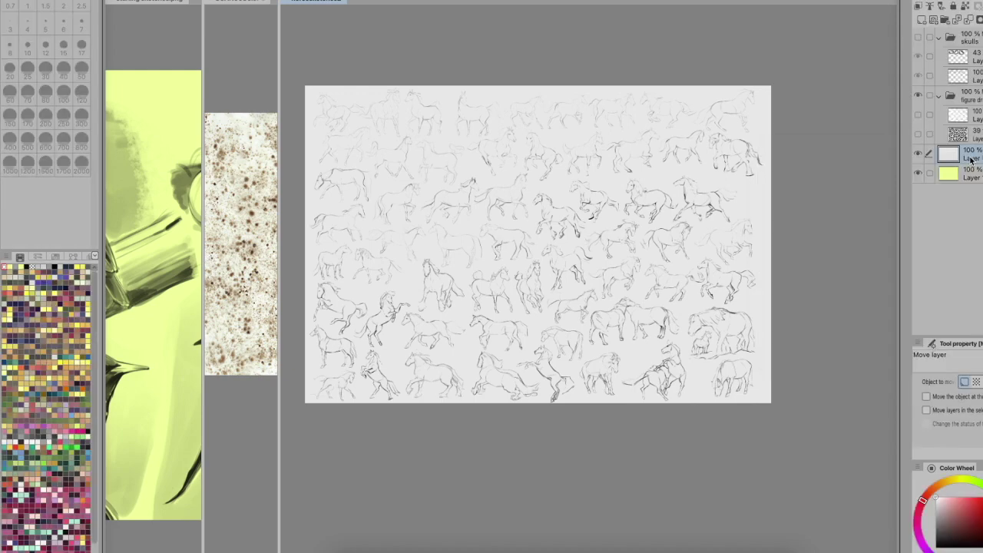
Step: Try to convert the lightened horse layer's brightness to opacity, and toggle the layer's visibility to check for leftover background tint
scroll(898, 214, left, 1)
click(153, 2)
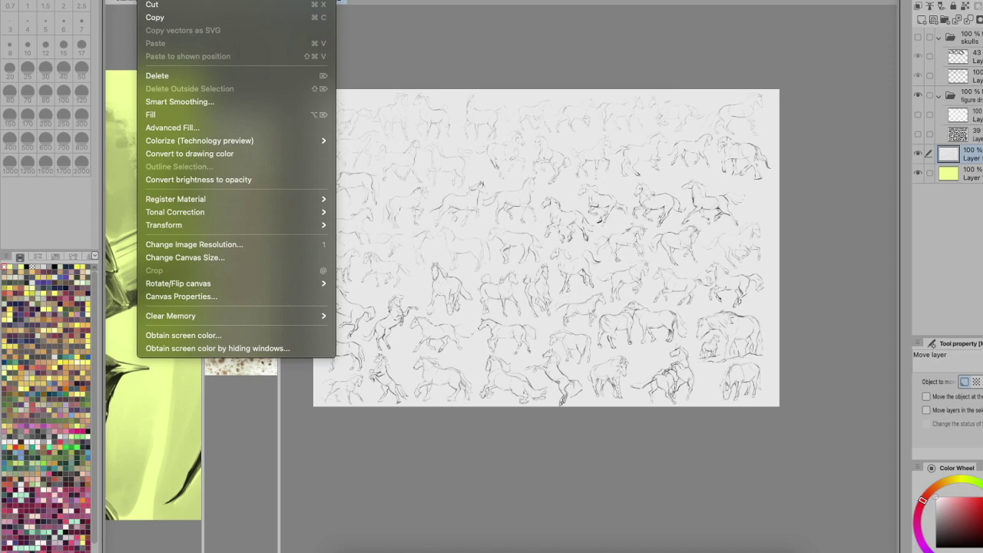
click(185, 180)
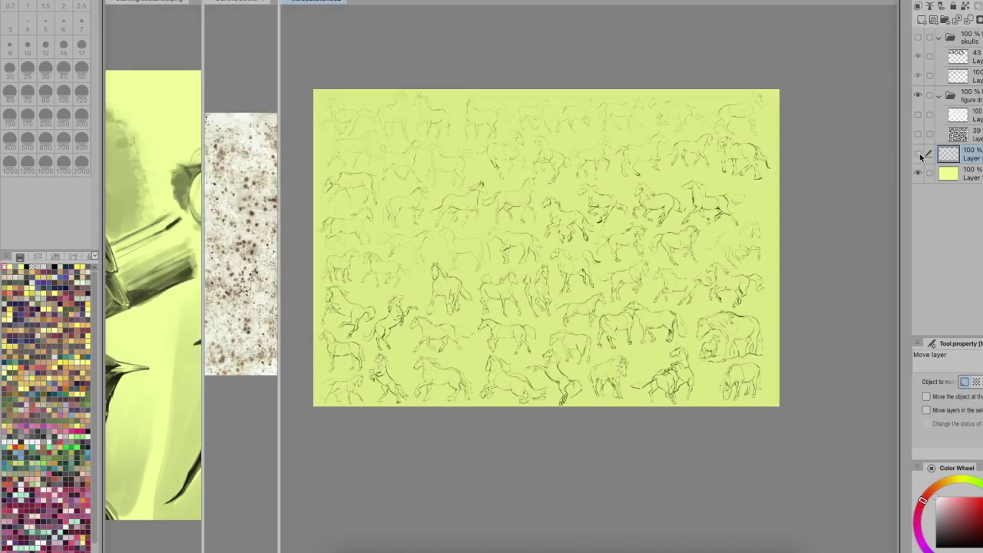
click(919, 155)
click(918, 156)
click(918, 155)
click(918, 155)
click(918, 155)
click(917, 155)
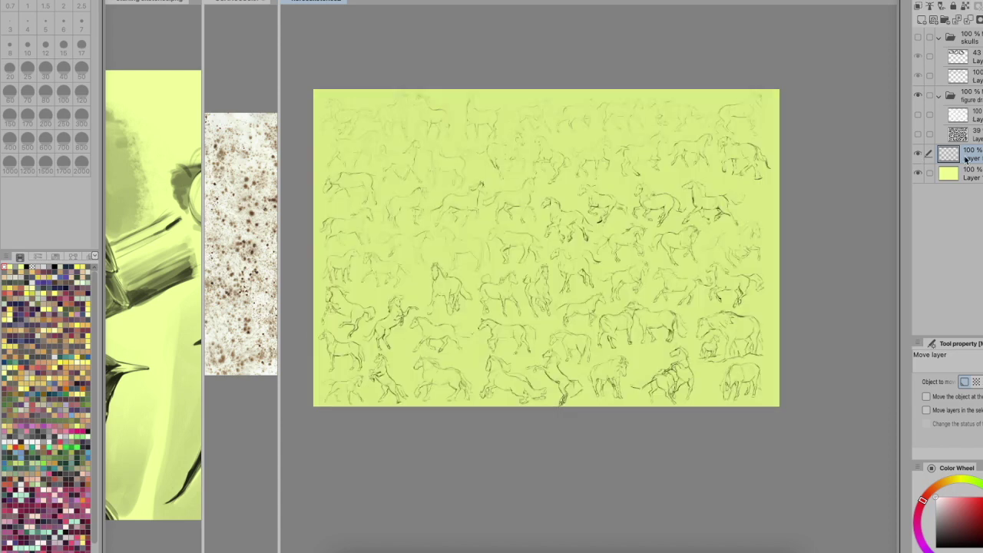
Step: Hide the yellow base, shift the horse layer sideways to reveal its background residue, and undo the move and the opacity conversion
click(920, 173)
click(920, 173)
click(920, 173)
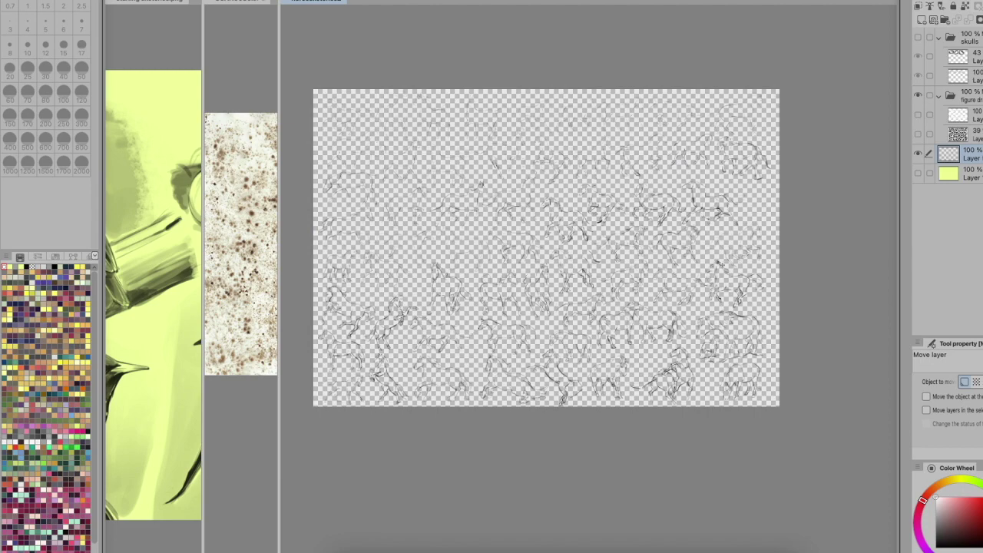
drag(720, 264, 750, 257)
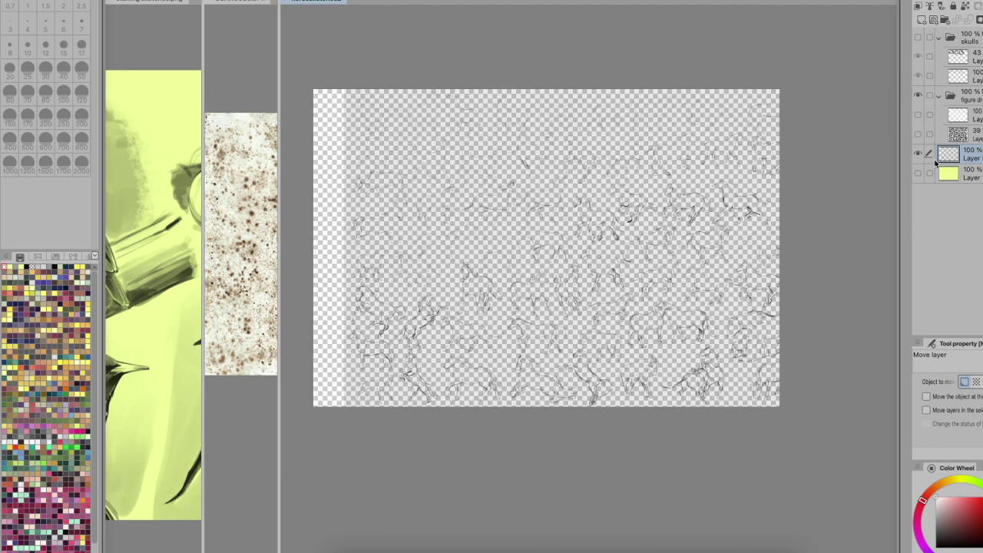
key(ctrl+z)
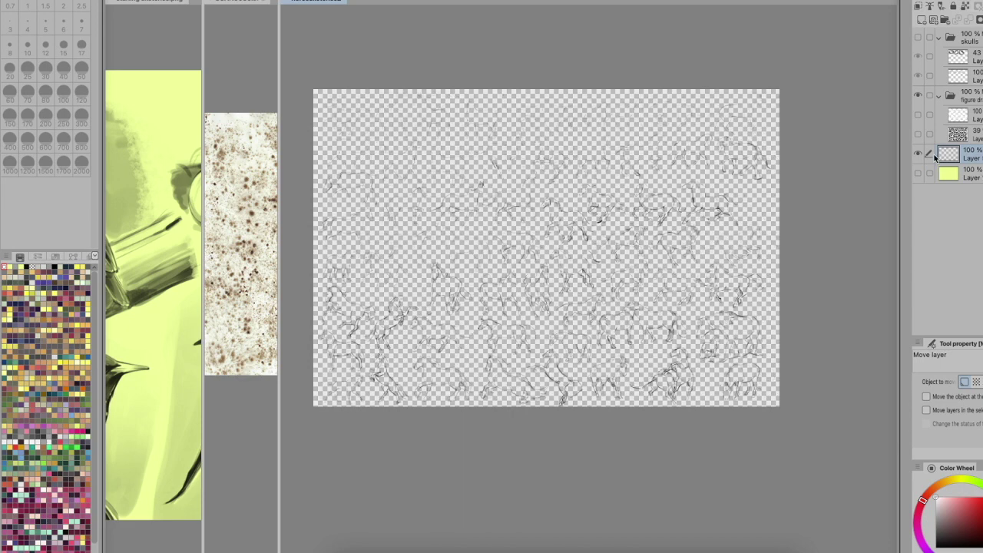
key(ctrl+z)
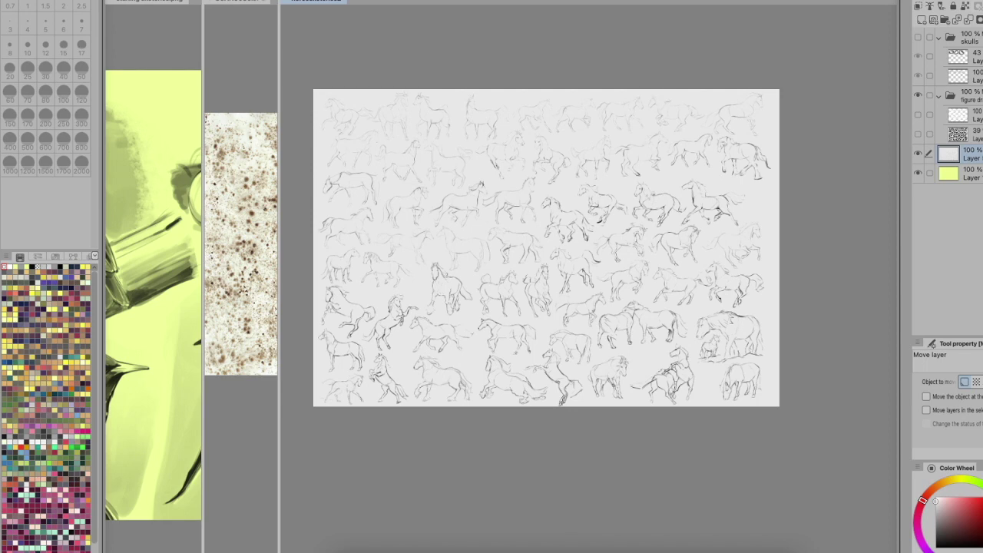
Step: Start a Brightness/Contrast correction on the horse layer with brightness and contrast both set to 25
click(153, 1)
mouse_move(260, 215)
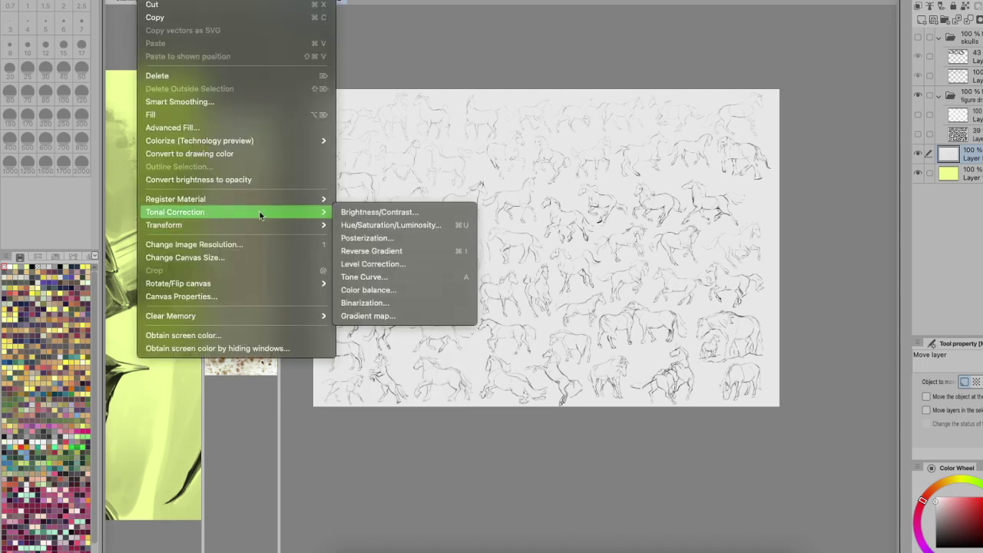
click(416, 213)
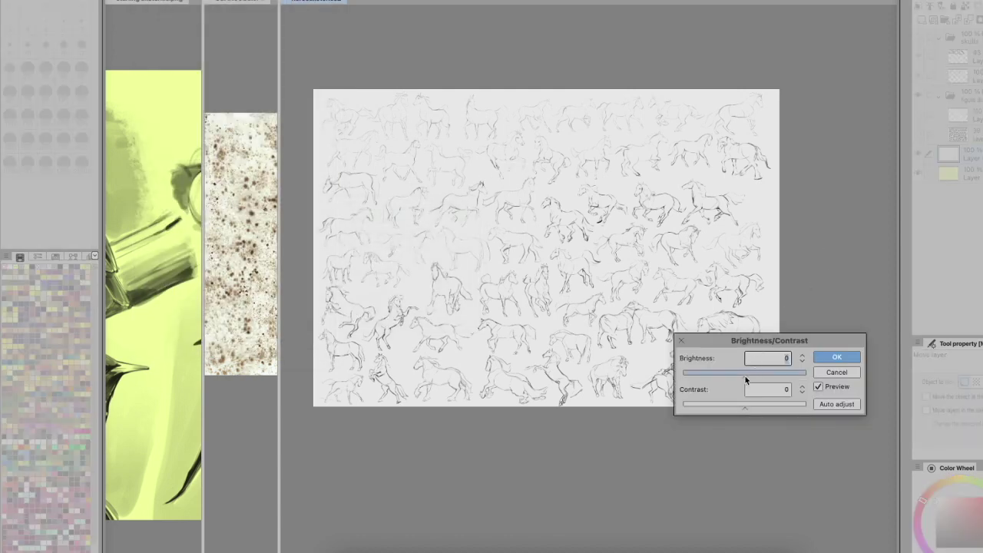
drag(746, 376, 761, 373)
drag(745, 404, 761, 405)
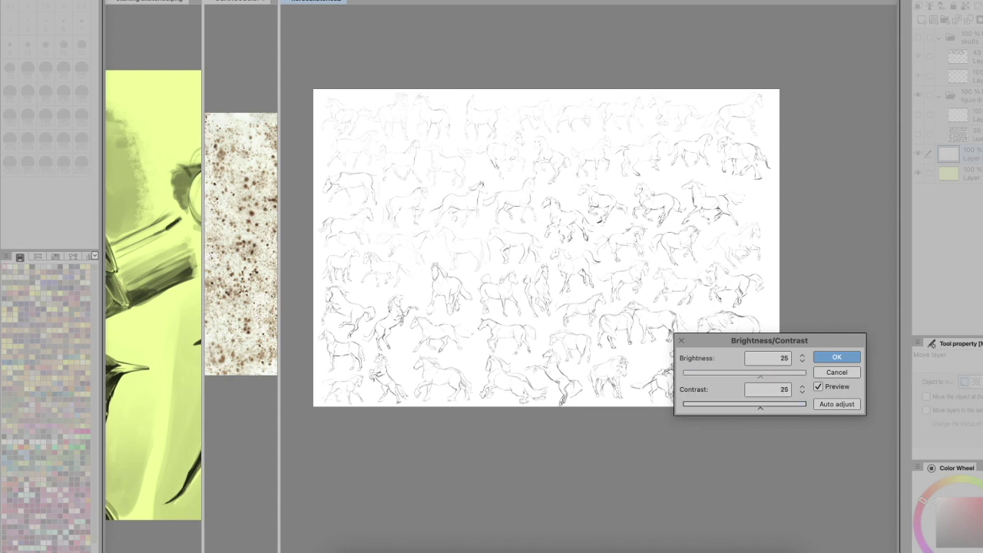
Step: Inspect the faint horse lines up close, readjust the brightness and contrast to preserve them on a white background, and apply the correction
key(super+plus)
key(super+plus)
key(super+plus)
key(super+plus)
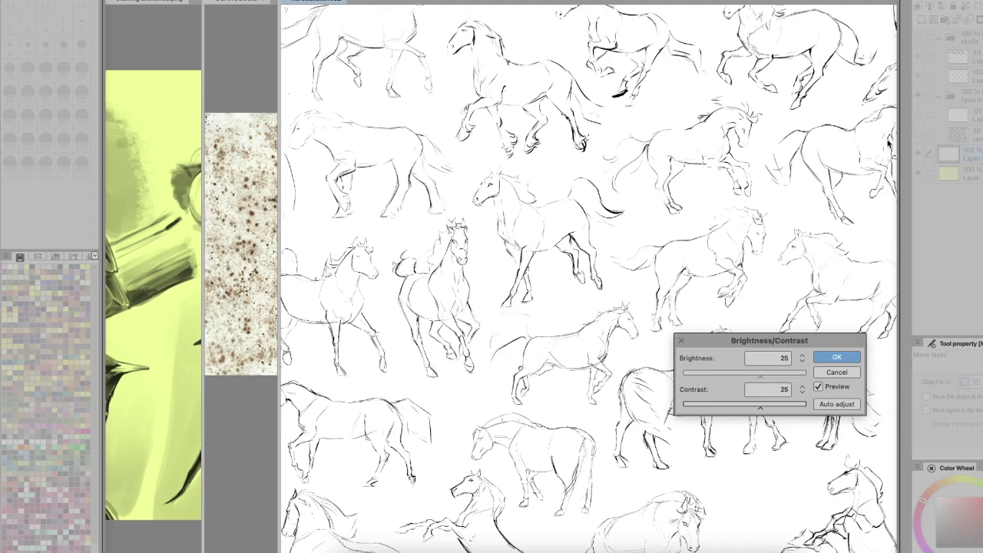
scroll(890, 146, up, 10)
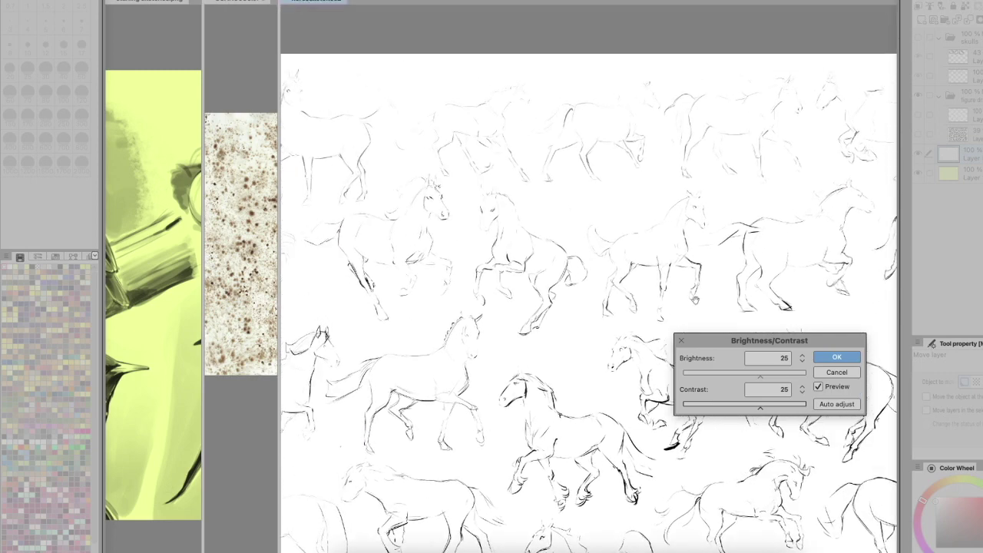
scroll(737, 209, up, 3)
scroll(803, 265, down, 3)
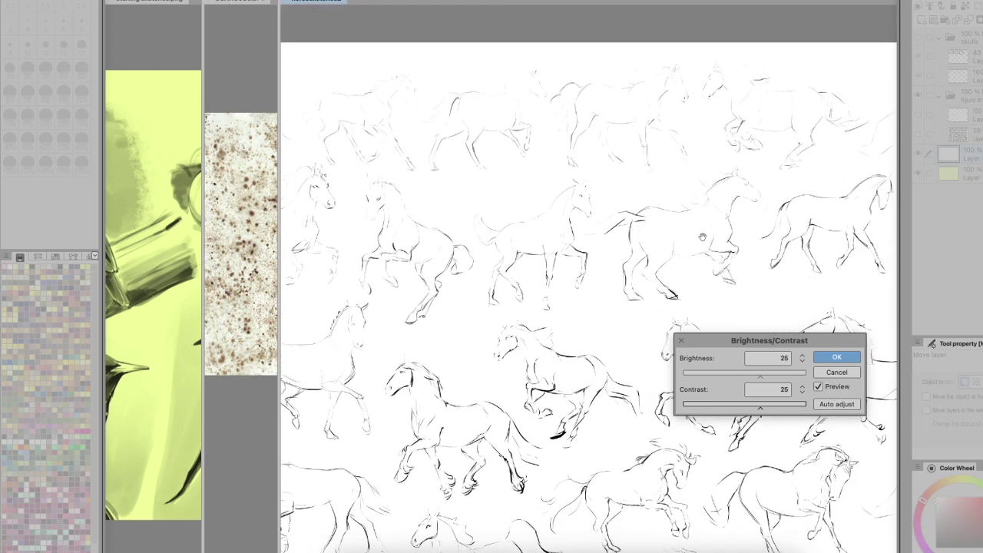
drag(740, 404, 757, 381)
drag(737, 406, 766, 406)
mouse_move(757, 373)
mouse_down()
mouse_move(745, 378)
mouse_move(753, 379)
mouse_up()
click(837, 358)
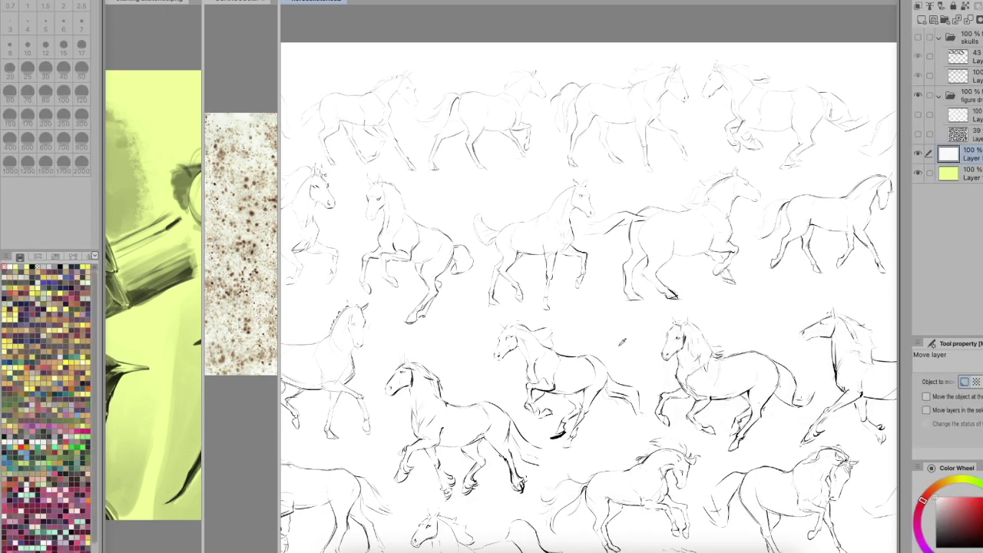
Step: Convert the corrected horse layer's brightness to opacity
mouse_move(634, 430)
mouse_down()
mouse_move(658, 395)
mouse_move(671, 322)
mouse_up()
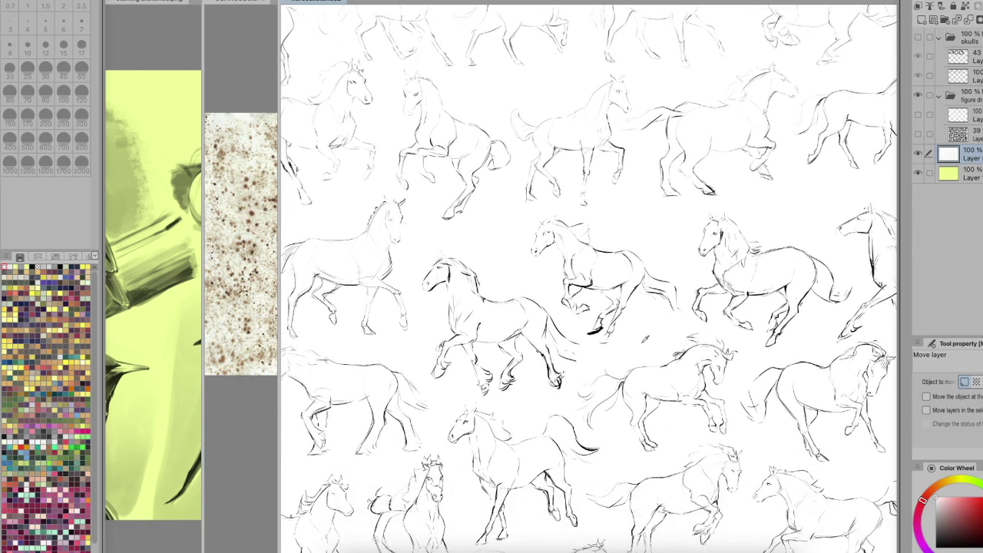
key(ctrl+0)
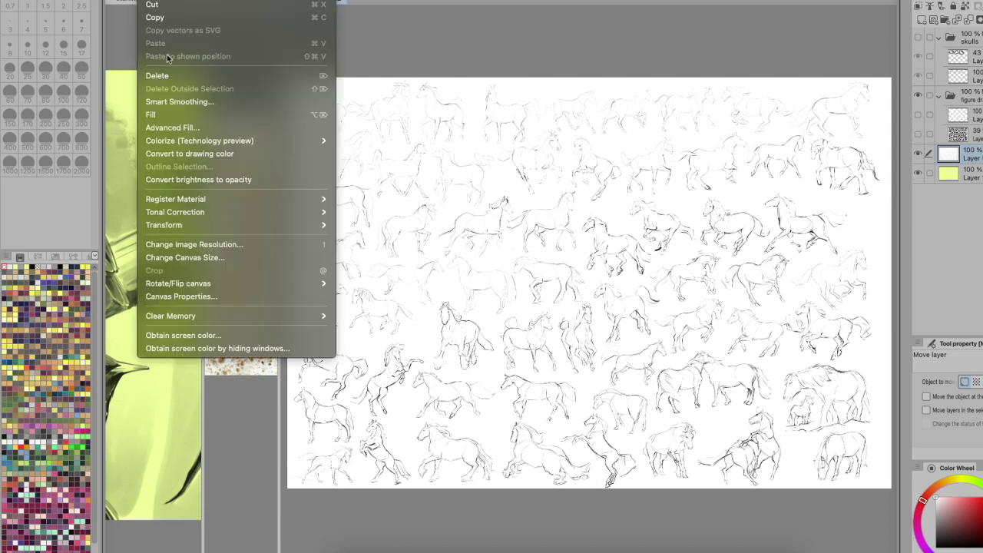
click(187, 180)
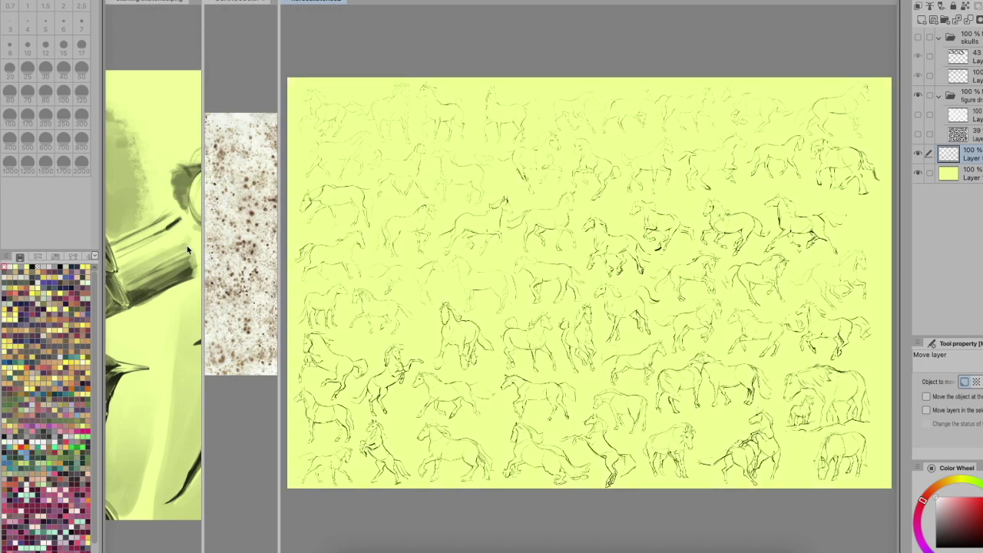
Step: Examine the converted horse line art up close over the yellow base, checking line quality and background transparency across several sketches
mouse_move(708, 289)
mouse_down()
mouse_move(742, 323)
mouse_move(780, 337)
mouse_move(714, 310)
mouse_move(764, 293)
mouse_up()
scroll(622, 294, up, 1)
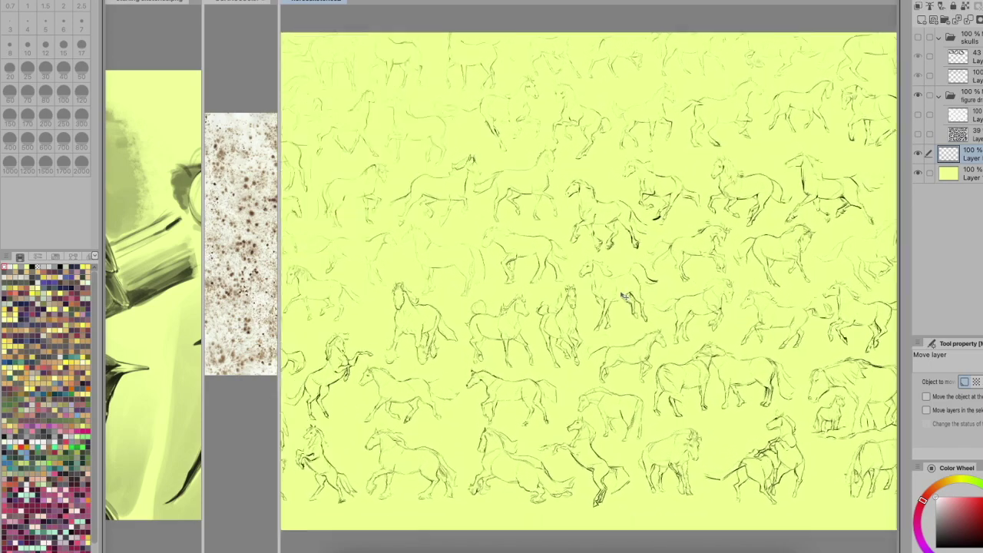
scroll(625, 296, up, 5)
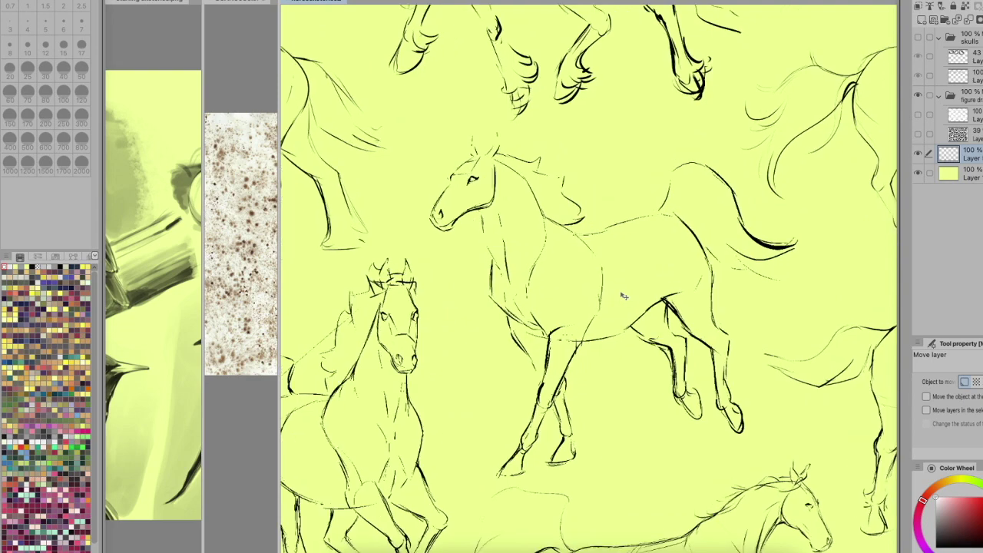
key(space)
mouse_move(572, 361)
mouse_down()
mouse_move(615, 256)
mouse_move(689, 204)
mouse_up()
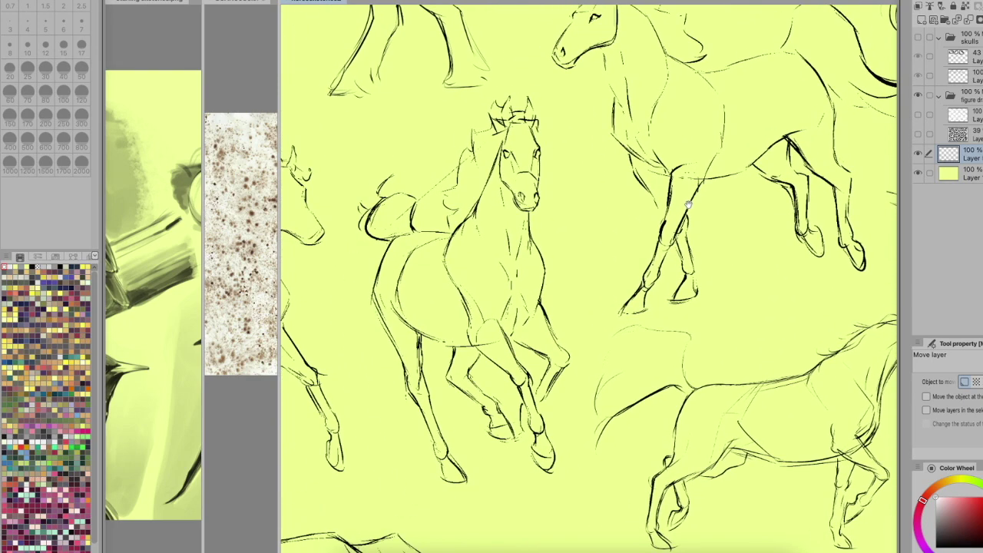
drag(572, 414, 760, 418)
drag(746, 318, 787, 507)
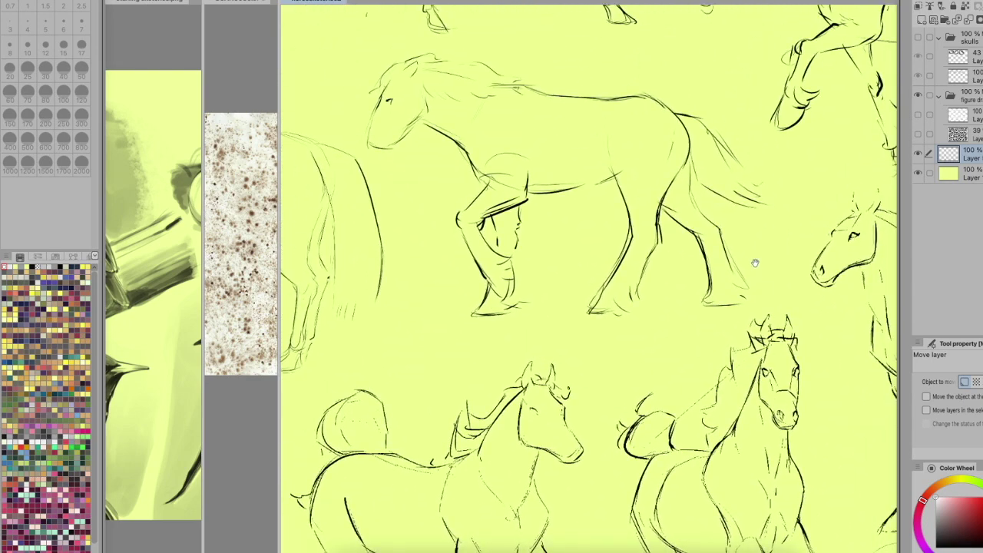
drag(803, 206, 691, 360)
scroll(691, 360, right, 5)
scroll(691, 360, up, 2)
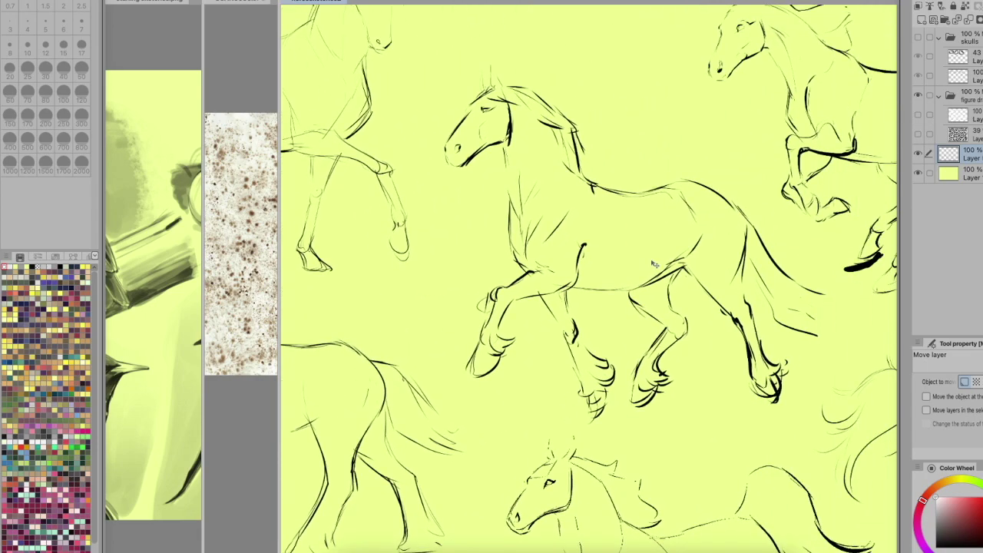
scroll(654, 264, down, 2)
scroll(759, 216, up, 2)
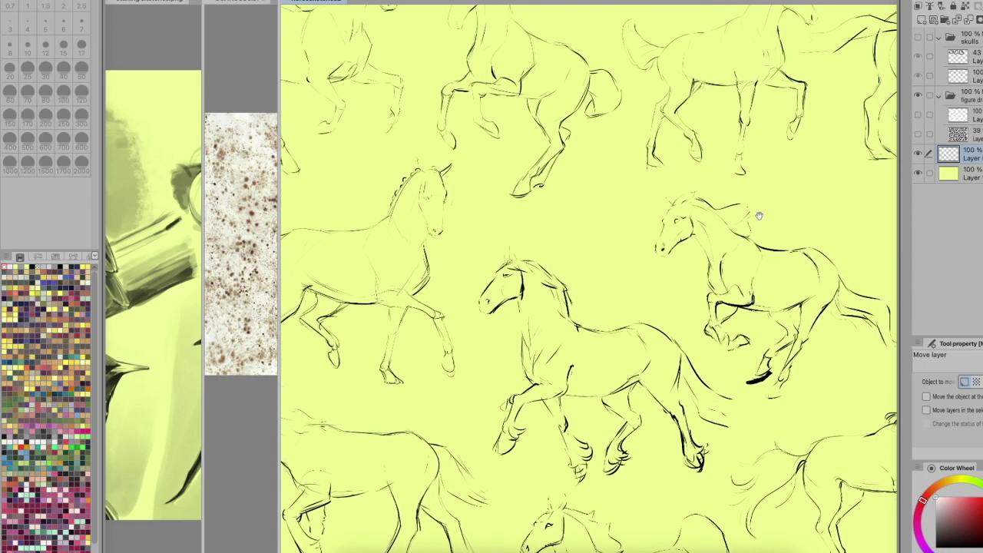
drag(554, 361, 454, 287)
drag(652, 308, 588, 263)
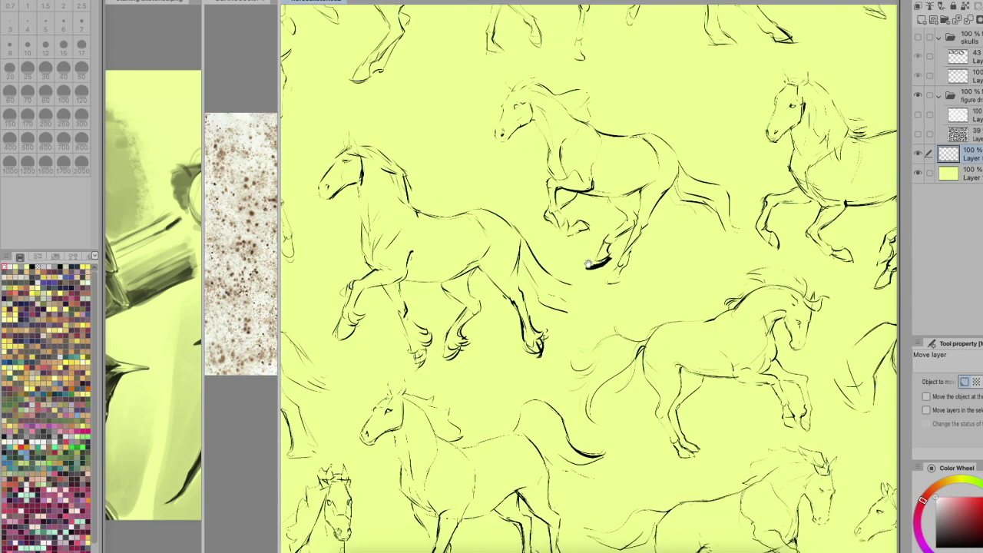
Step: Switch from the horse sheet to the speckled texture scan and enlarge its canvas area to show the whole page
scroll(628, 216, up, 2)
scroll(629, 216, right, 1)
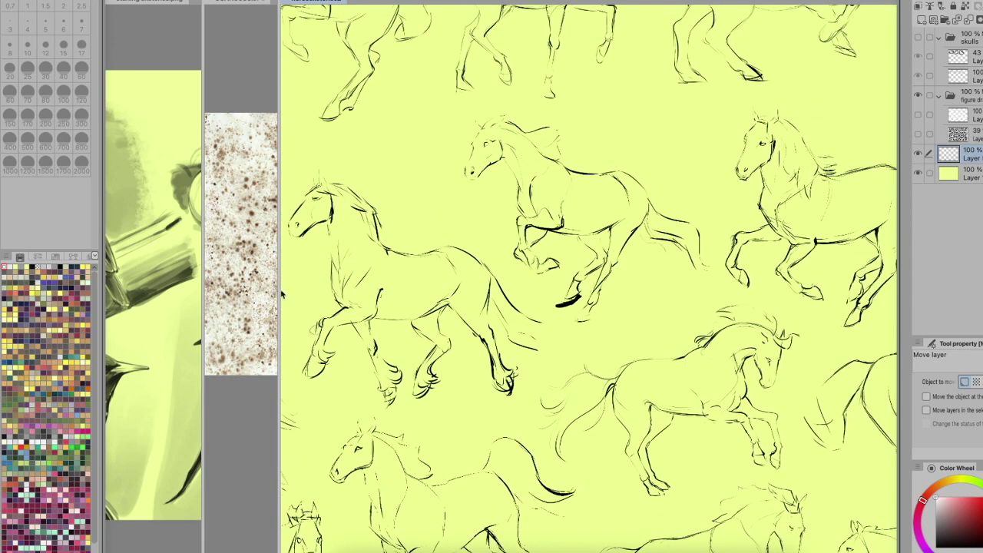
drag(280, 291, 729, 278)
click(654, 279)
scroll(505, 224, up, 4)
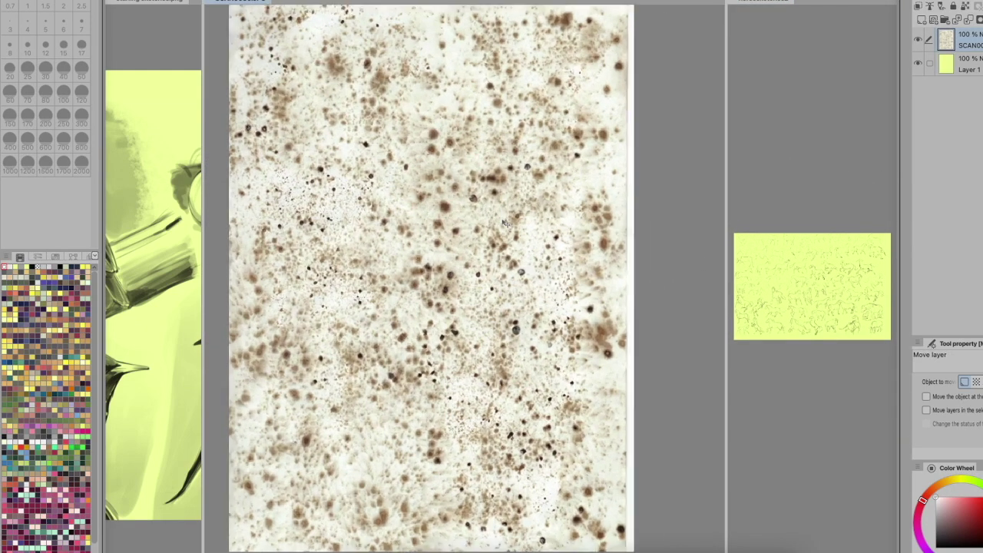
drag(582, 337, 639, 304)
scroll(704, 275, down, 2)
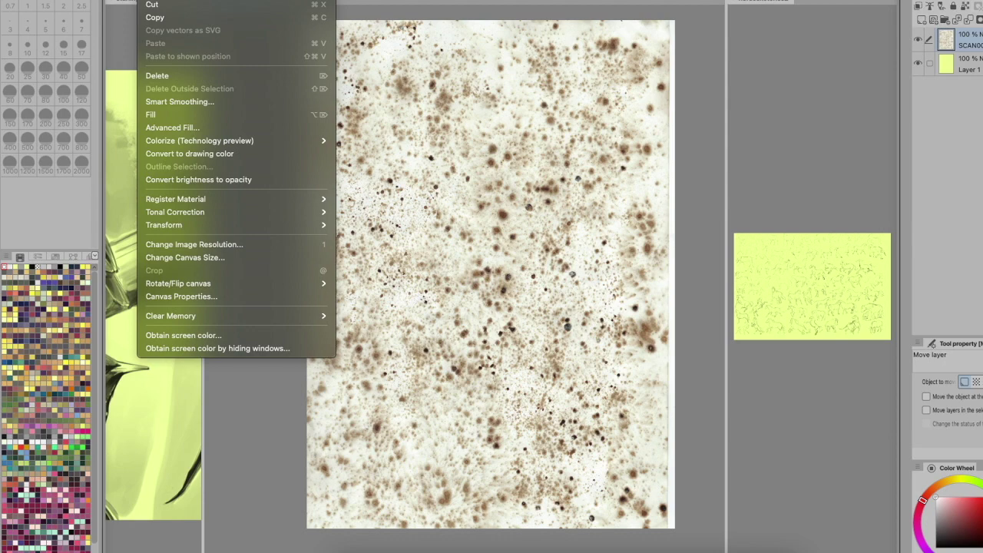
Step: Try converting the uncorrected speckle scan's brightness to opacity, and undo the conversion
click(154, 2)
click(153, 2)
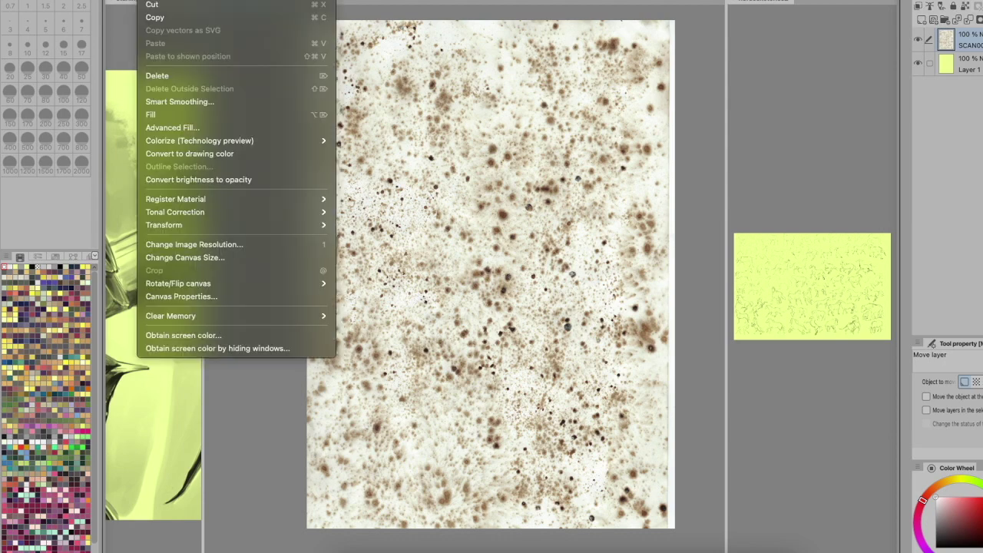
click(188, 181)
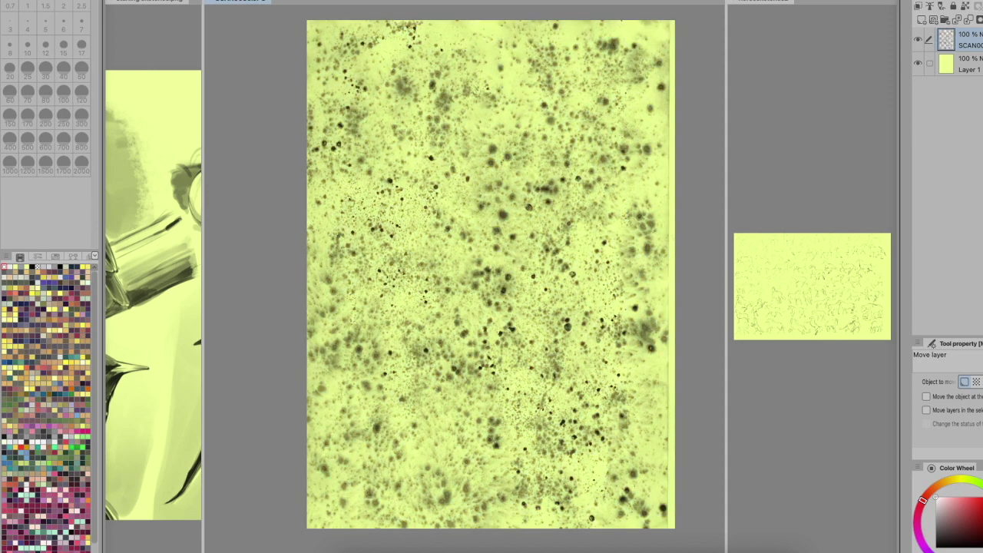
mouse_move(593, 241)
mouse_down()
mouse_move(639, 241)
mouse_move(590, 241)
mouse_up()
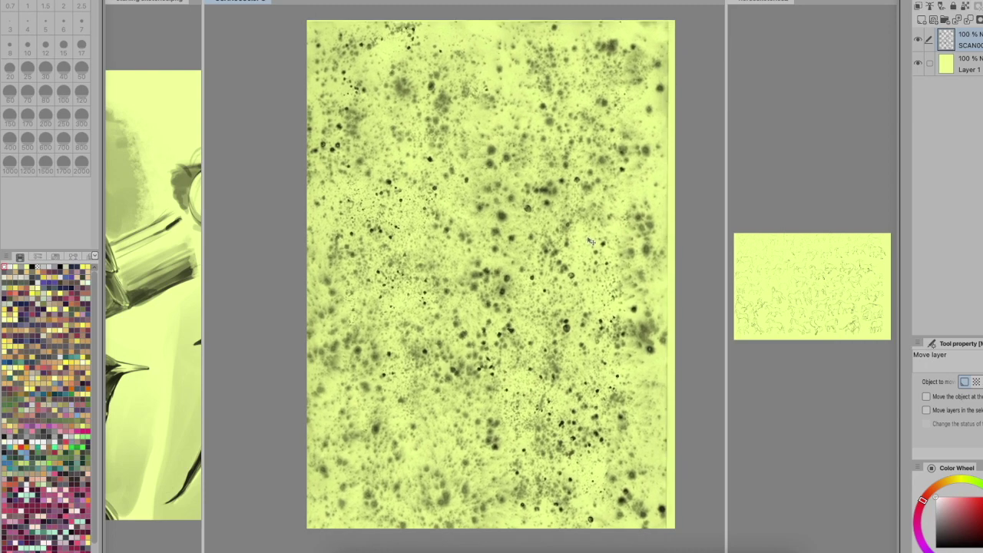
key(super+z)
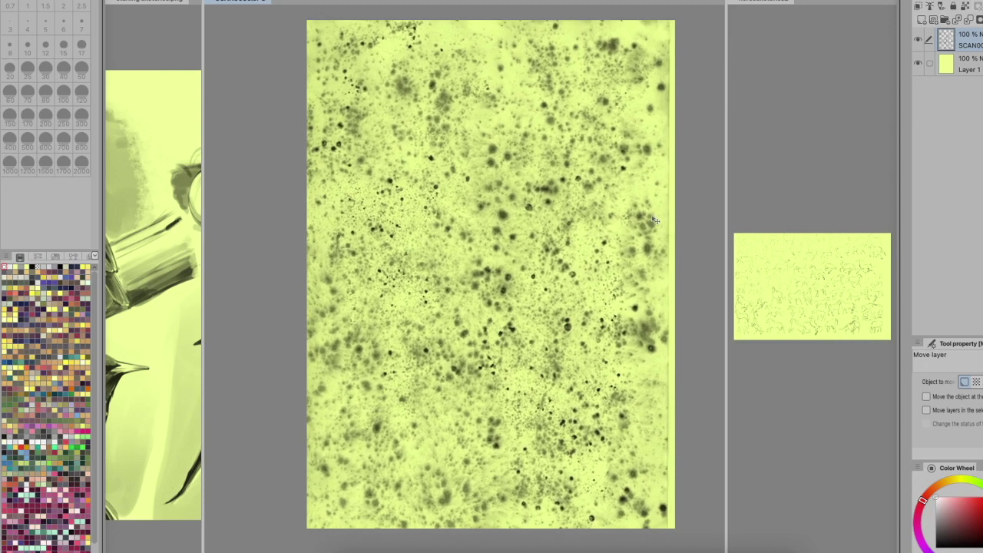
key(super+z)
Step: Whiten the speckle scan's background with a Brightness/Contrast correction, using brightness 21 and contrast 14
click(150, 0)
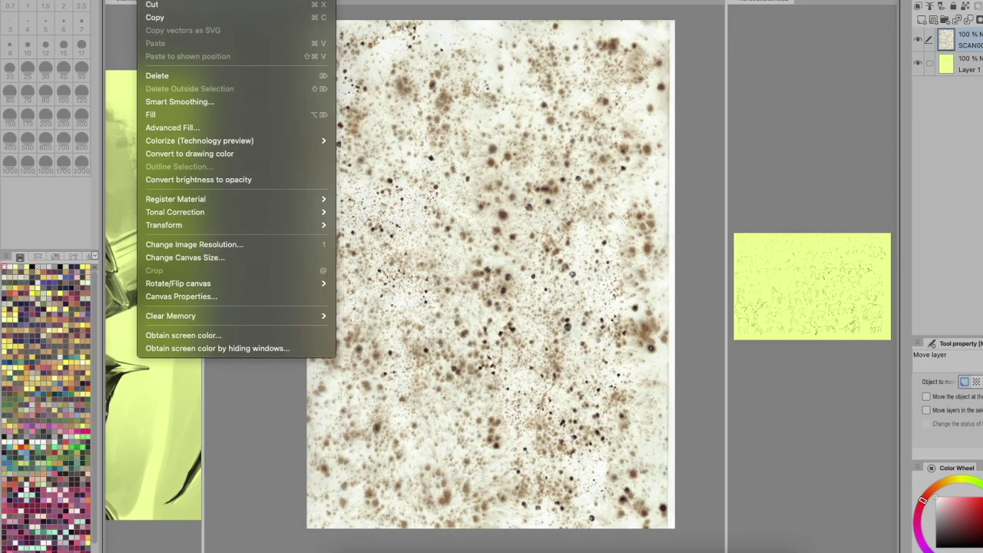
mouse_move(201, 213)
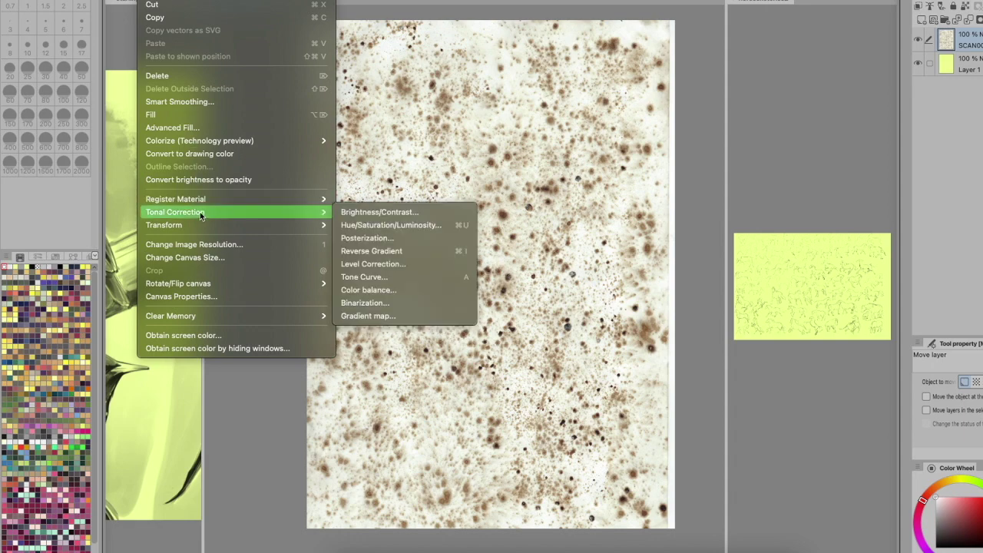
click(419, 212)
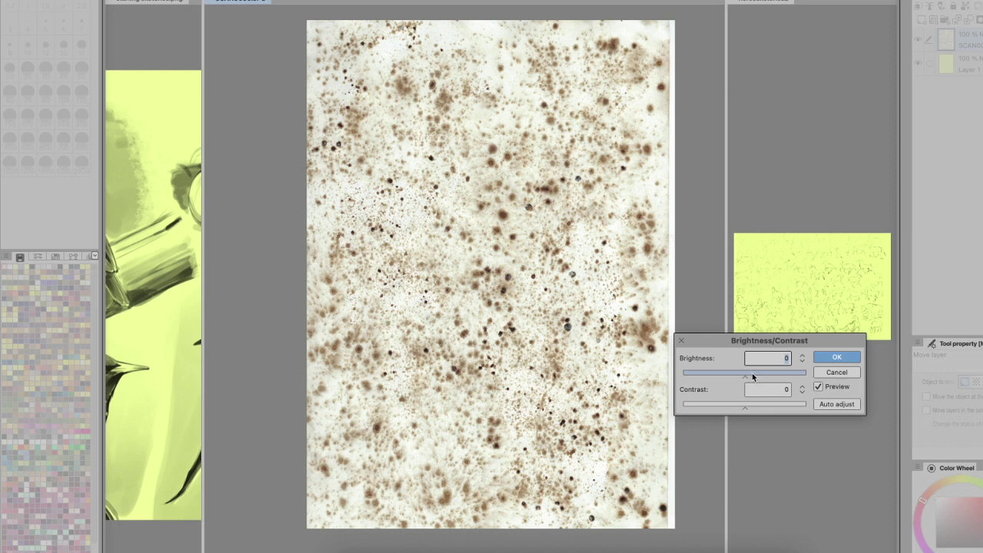
drag(752, 375, 750, 408)
scroll(598, 274, up, 3)
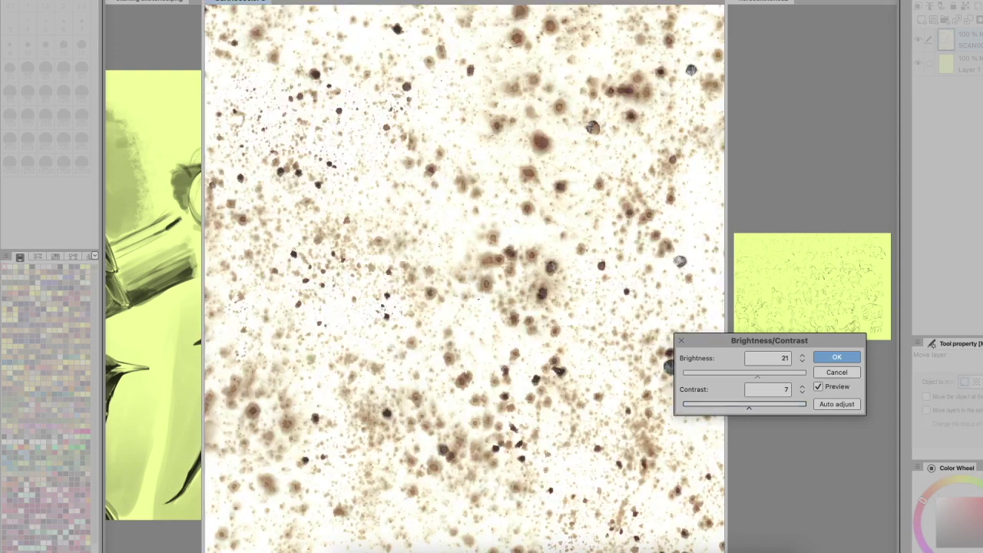
drag(599, 274, 470, 394)
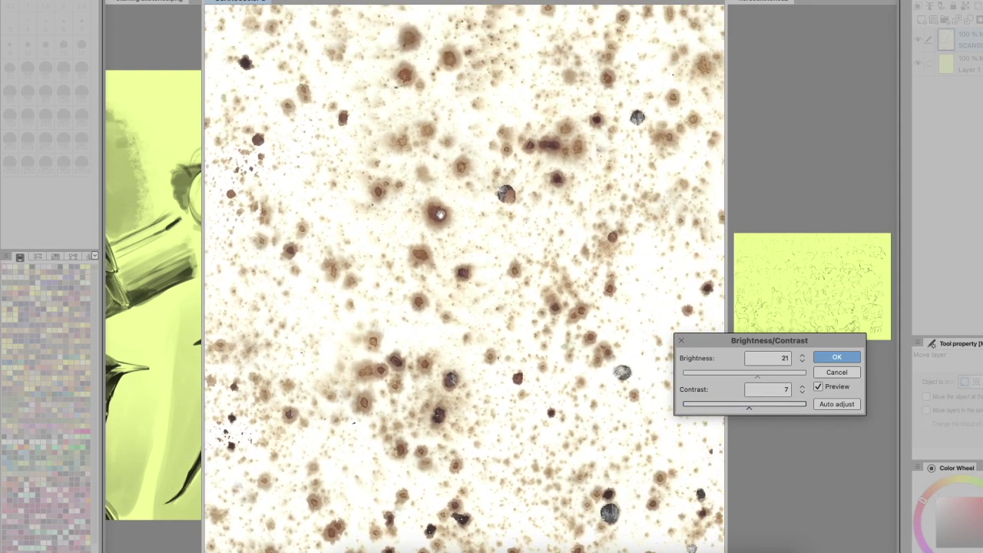
scroll(499, 342, up, 5)
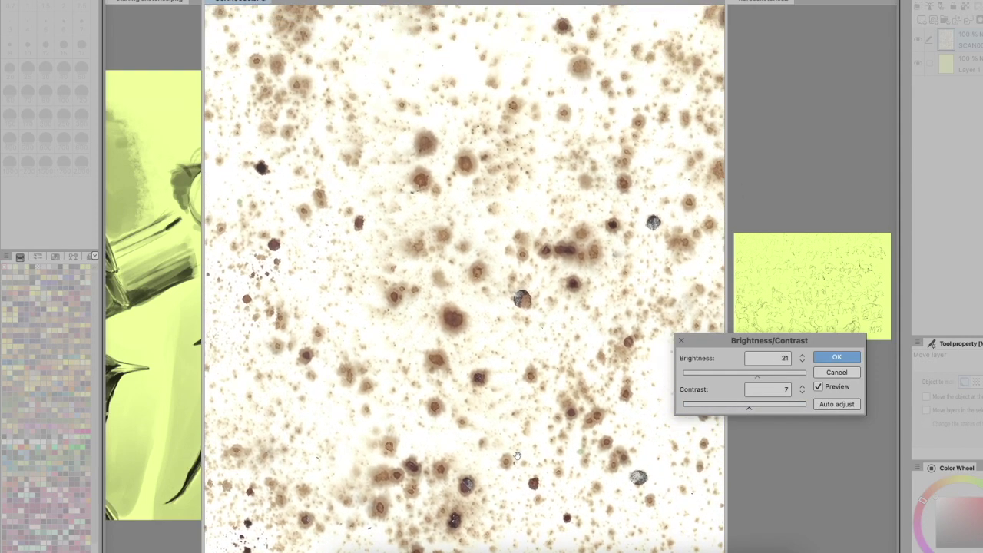
scroll(498, 250, down, 5)
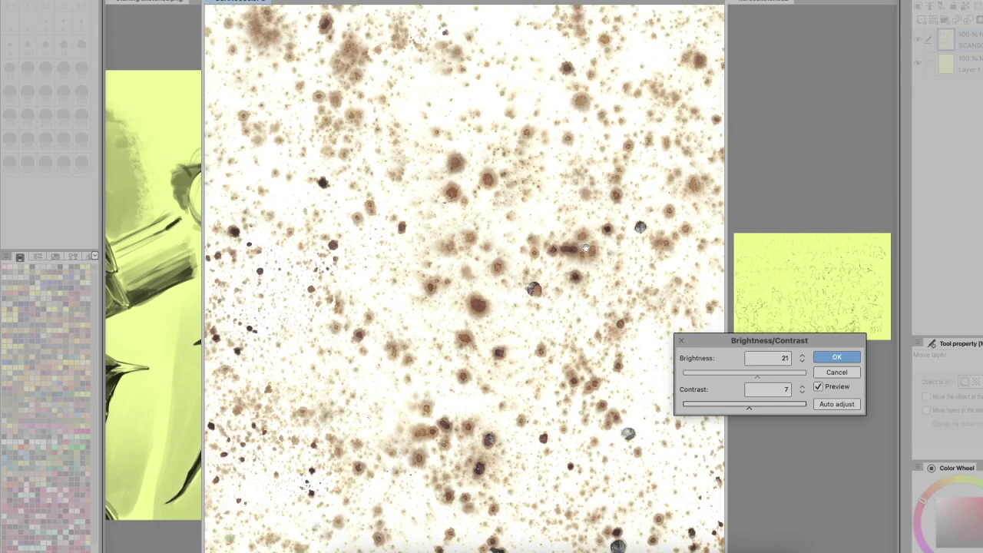
drag(517, 436, 499, 425)
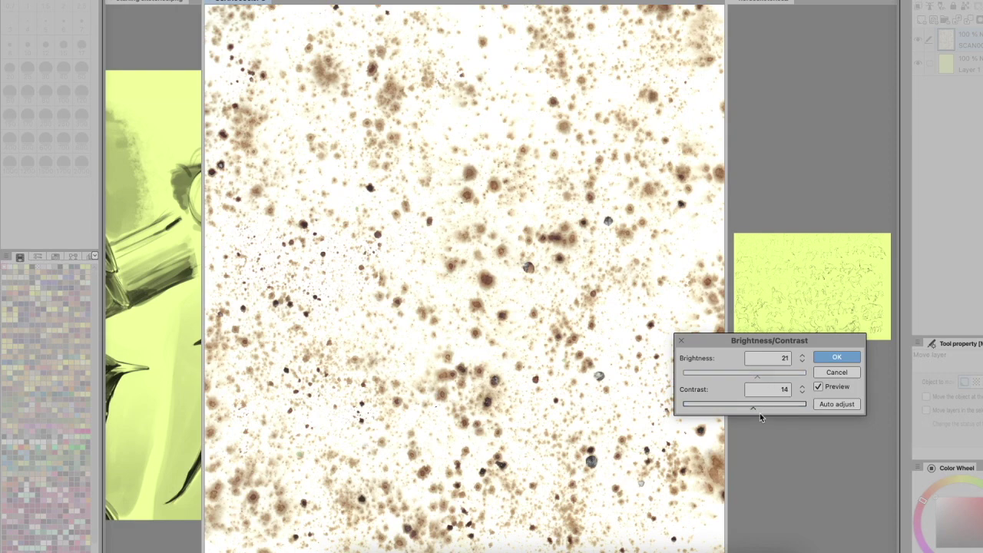
click(836, 357)
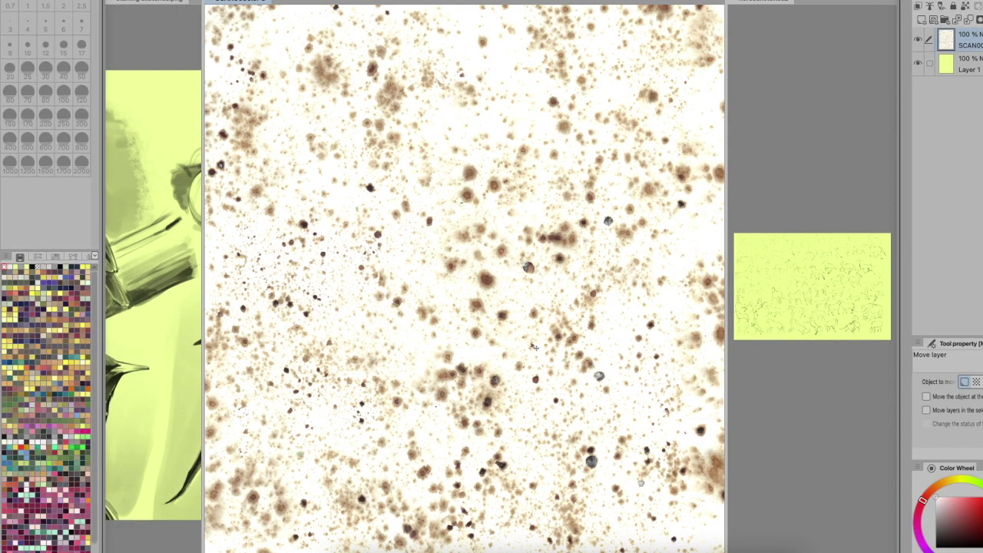
Step: Convert the corrected speckle scan's brightness to opacity and check the transparent speckles over the yellow base
scroll(534, 348, down, 3)
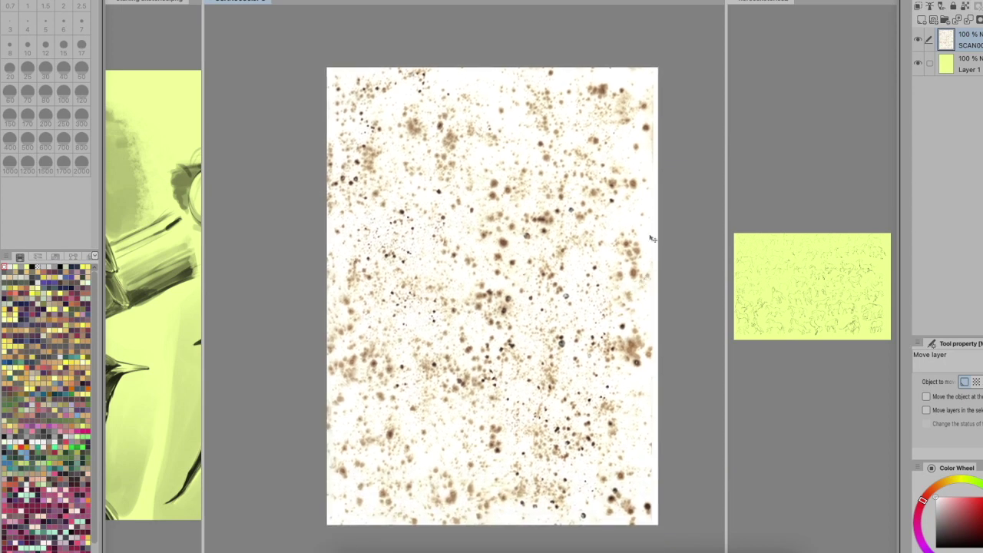
click(152, 0)
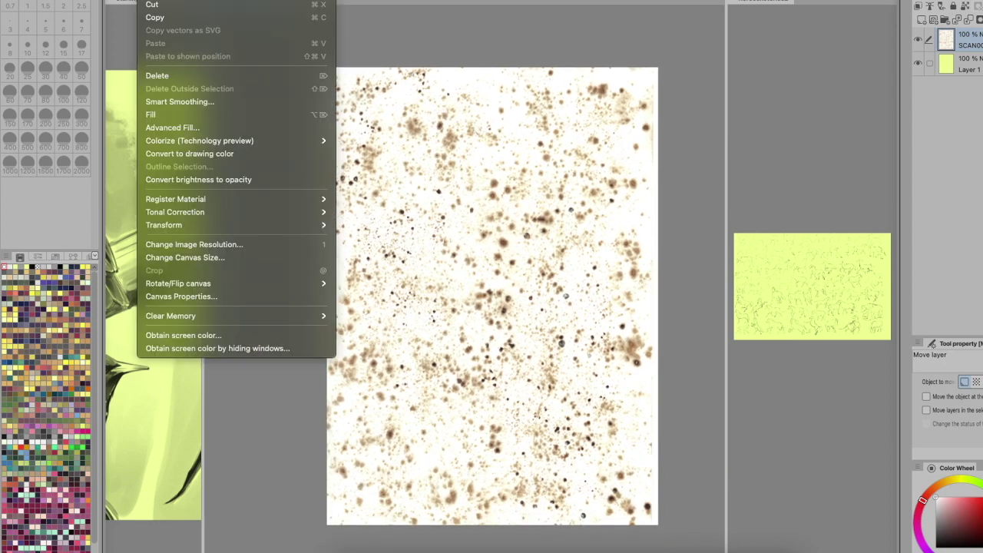
click(231, 182)
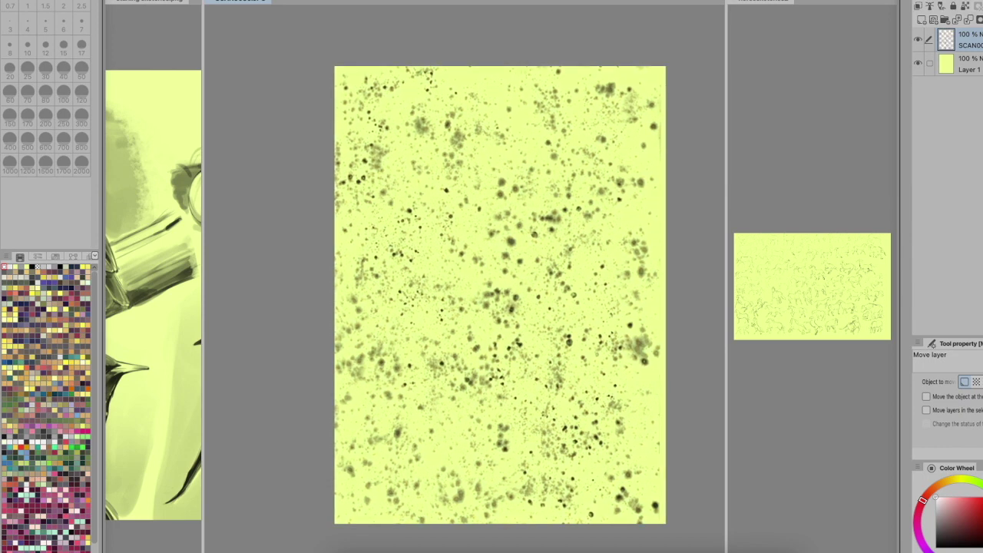
drag(607, 244, 583, 283)
scroll(566, 216, up, 5)
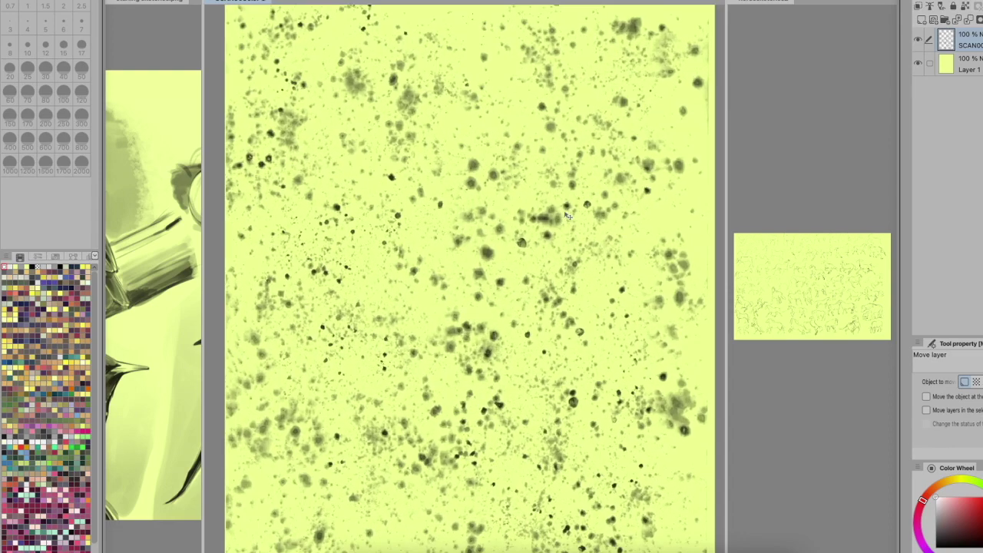
Step: Lasso a cluster of speckles near the page's centre, copy it onto a new layer, and hide the full scan layer
key(m)
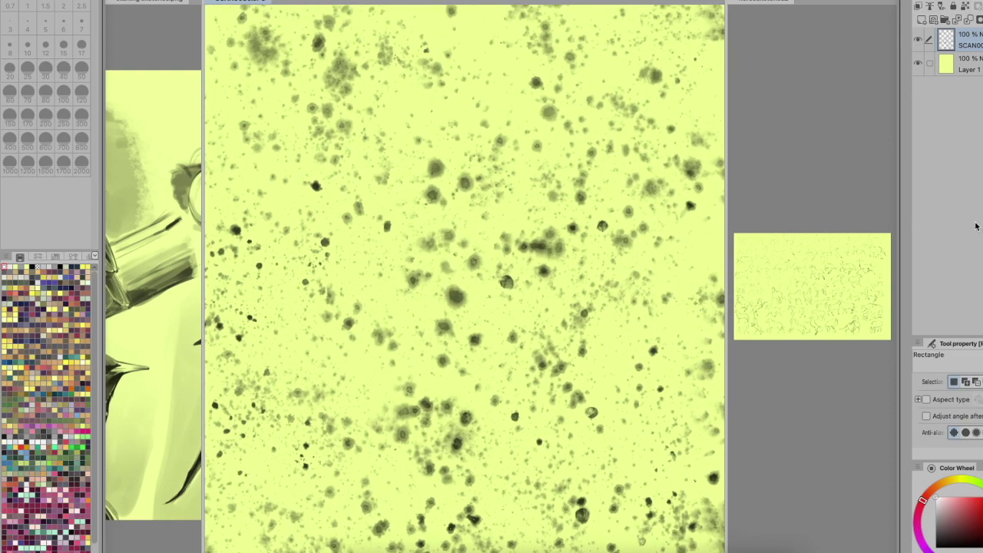
scroll(541, 333, down, 2)
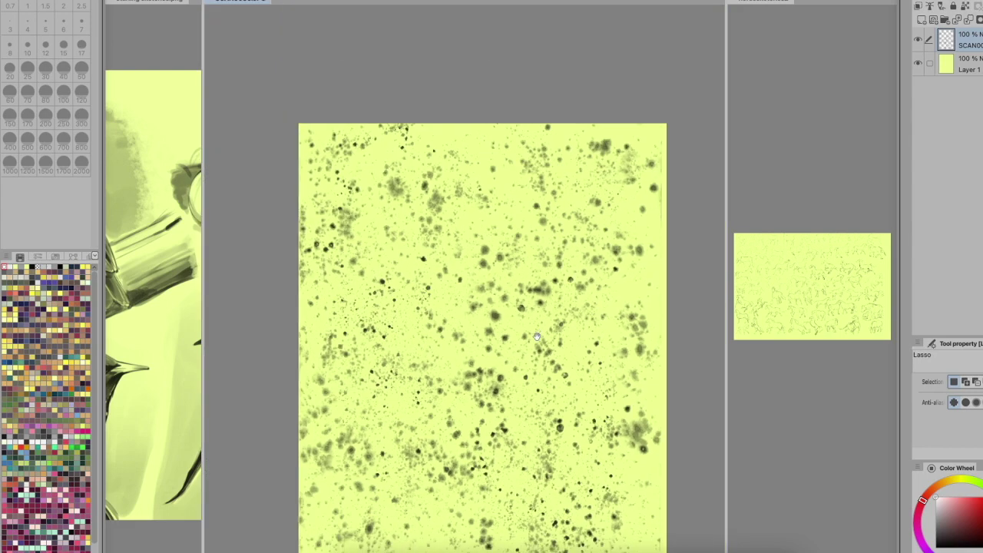
mouse_move(557, 423)
mouse_down()
mouse_move(579, 334)
mouse_move(570, 298)
mouse_up()
drag(482, 287, 476, 302)
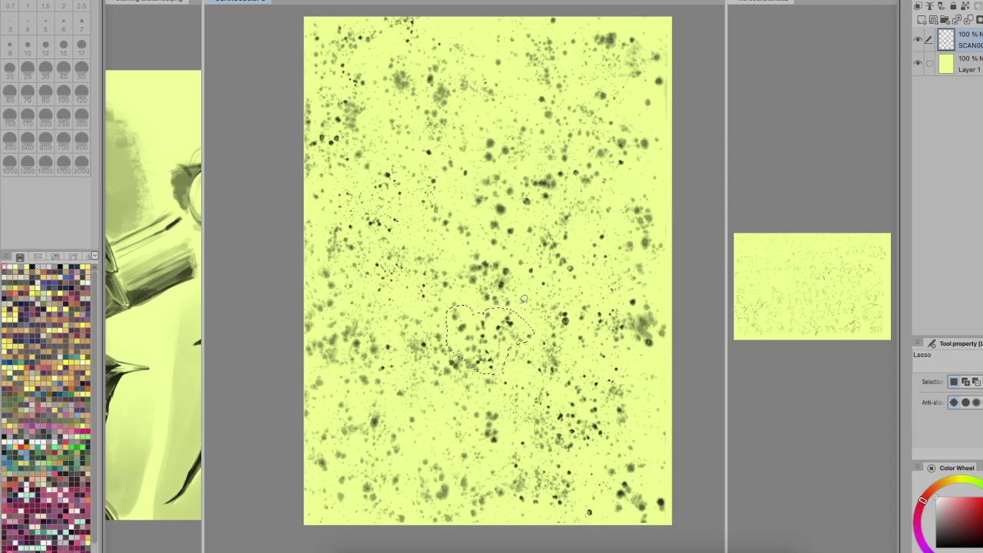
key(ctrl+c)
key(ctrl+v)
click(919, 64)
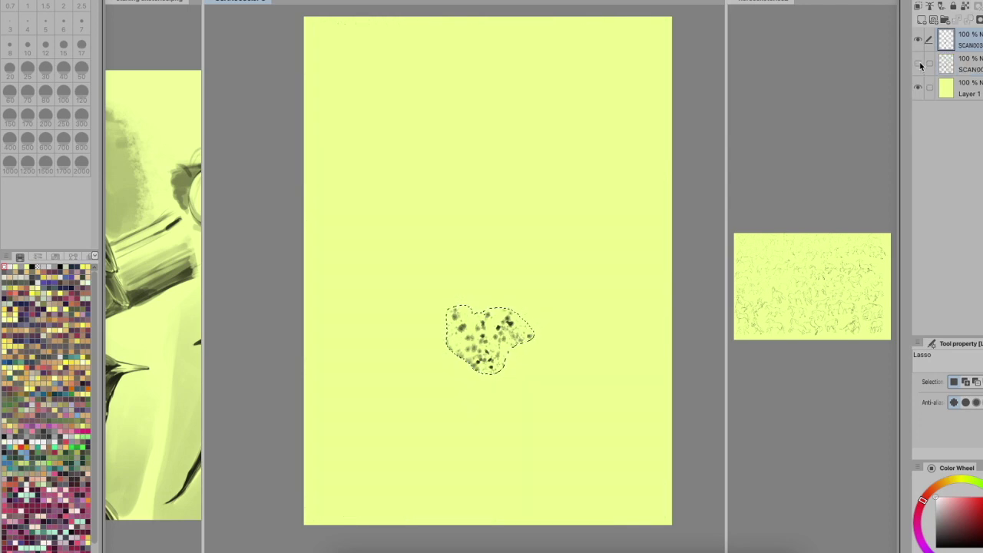
scroll(514, 278, down, 2)
Step: Register the copied speckle cluster under Image material and enable its use as a brush tip shape
key(b)
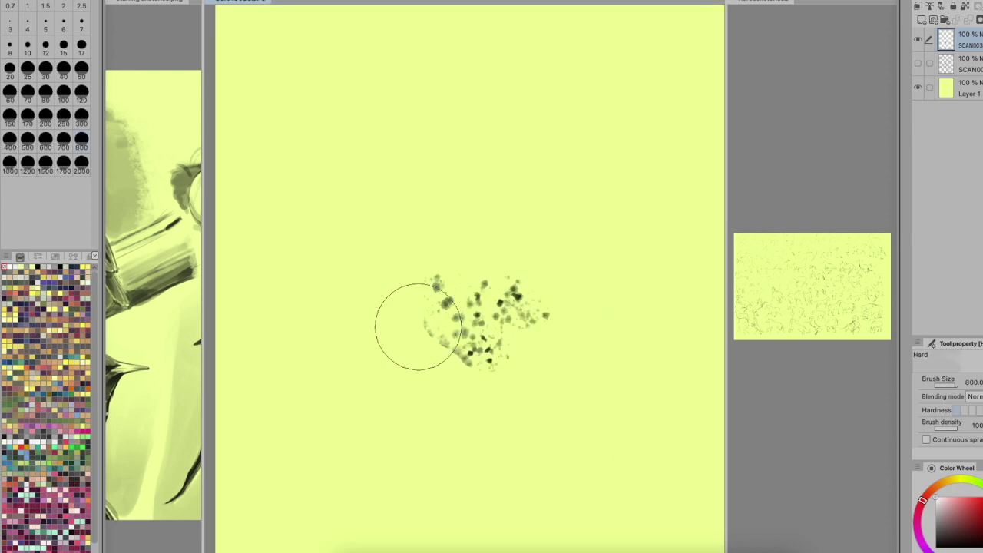
click(904, 3)
click(805, 142)
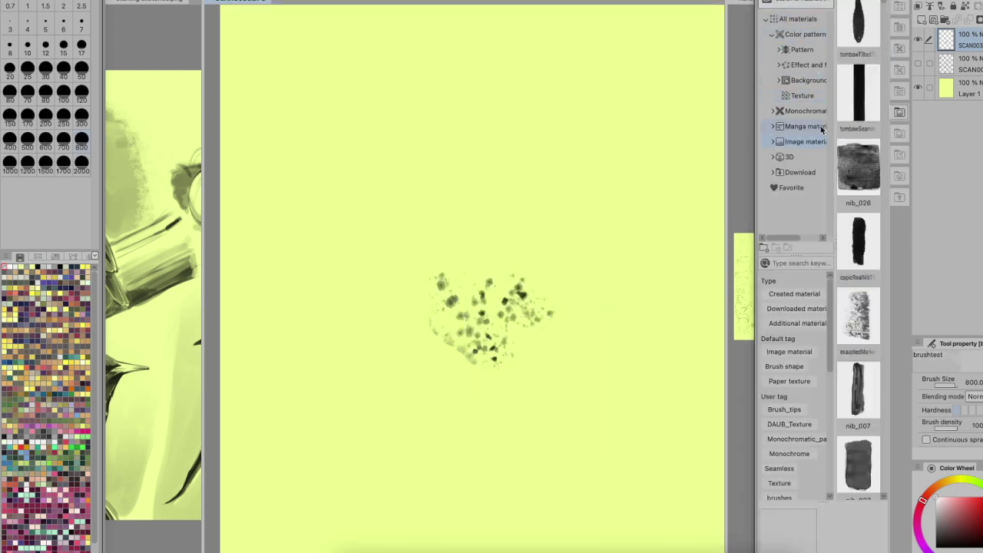
drag(872, 8, 873, 11)
double_click(858, 31)
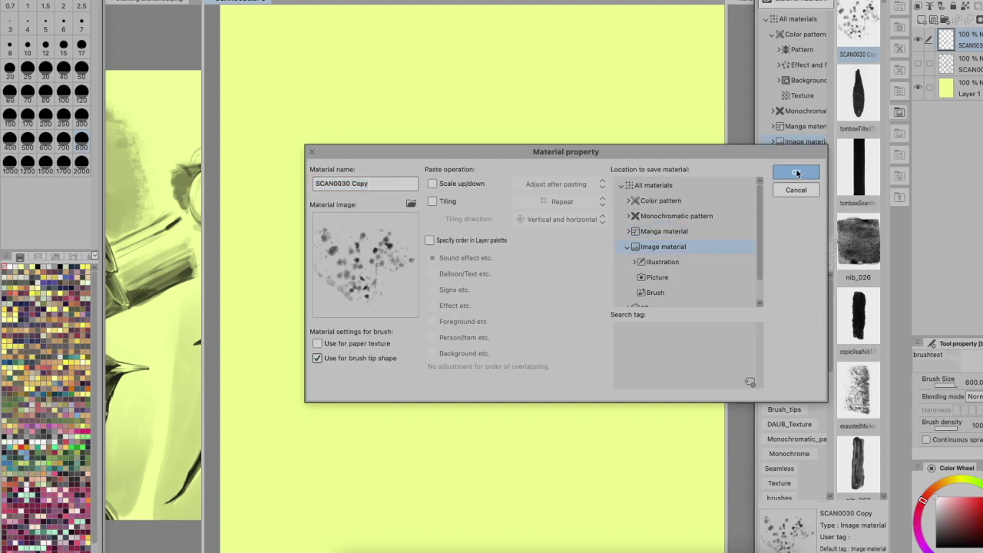
click(797, 172)
Step: Set the brushtest brush's tip to the registered speckle material, finding it with the search term "scan"
click(977, 454)
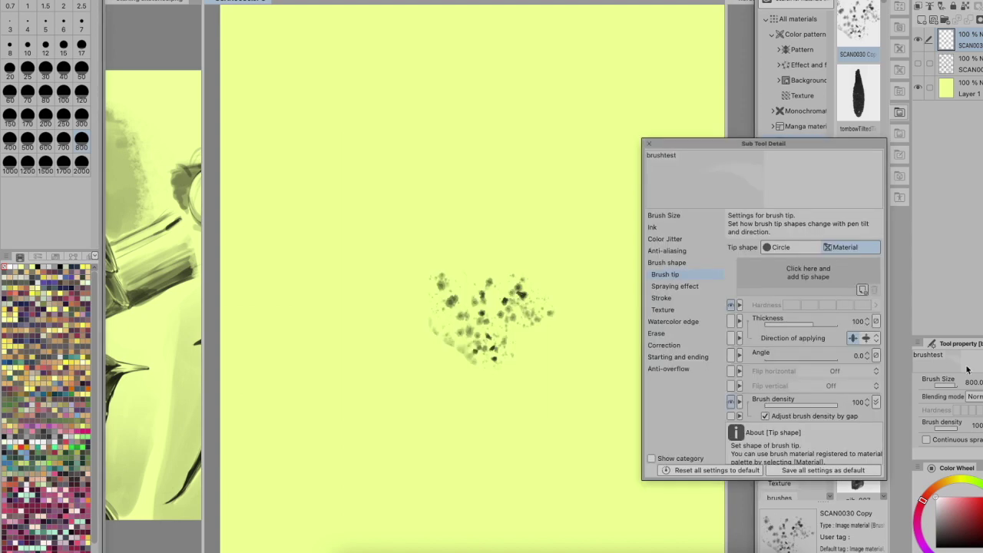
click(829, 263)
click(459, 129)
text(scan)
click(523, 171)
click(713, 129)
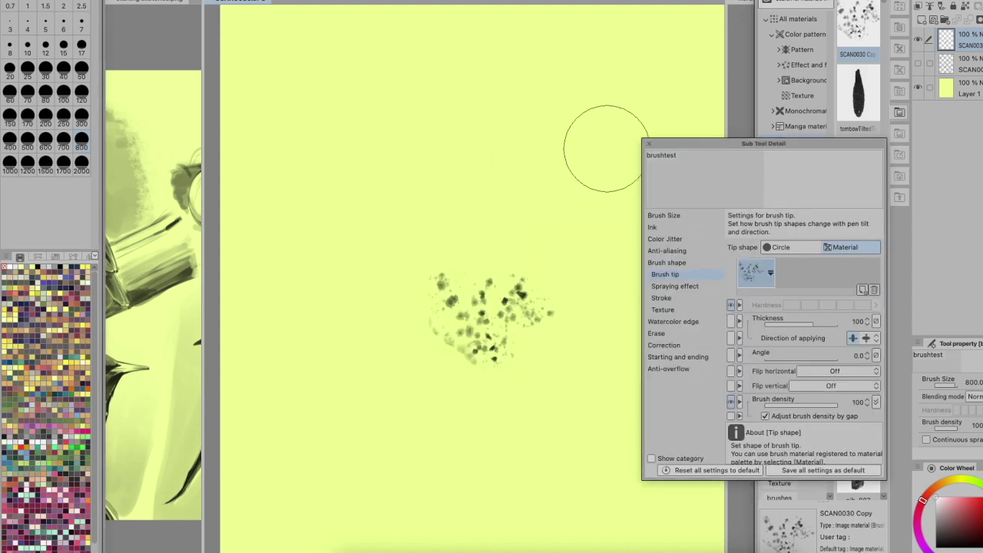
click(648, 143)
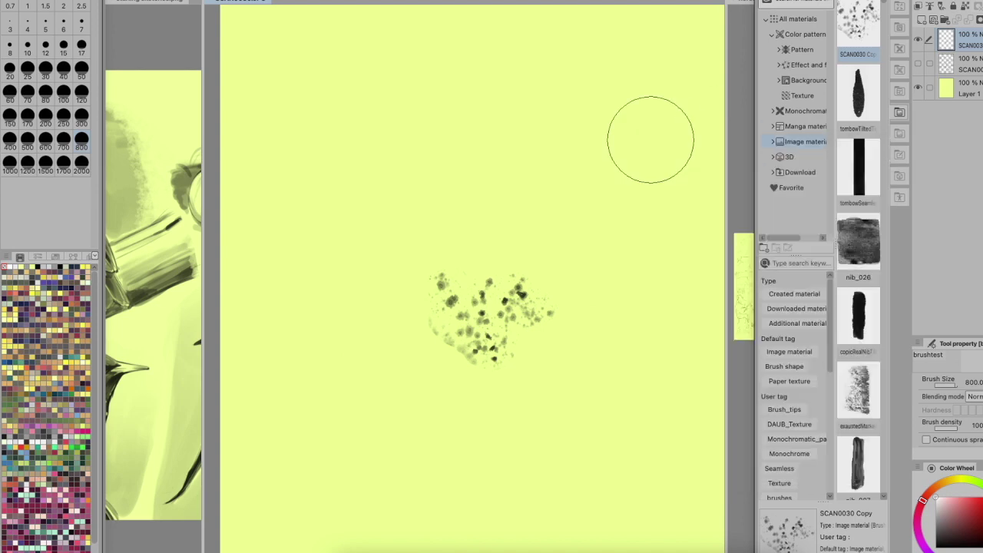
Step: Enable the brush's spraying effect with particle size 262.3 and spray a tall vertical test patch on a new layer
drag(470, 99, 652, 273)
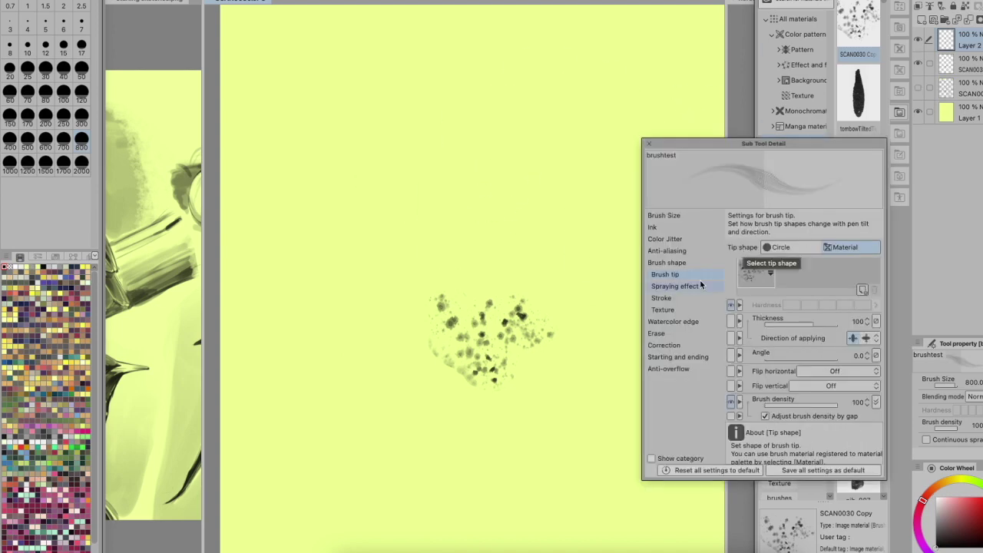
click(680, 285)
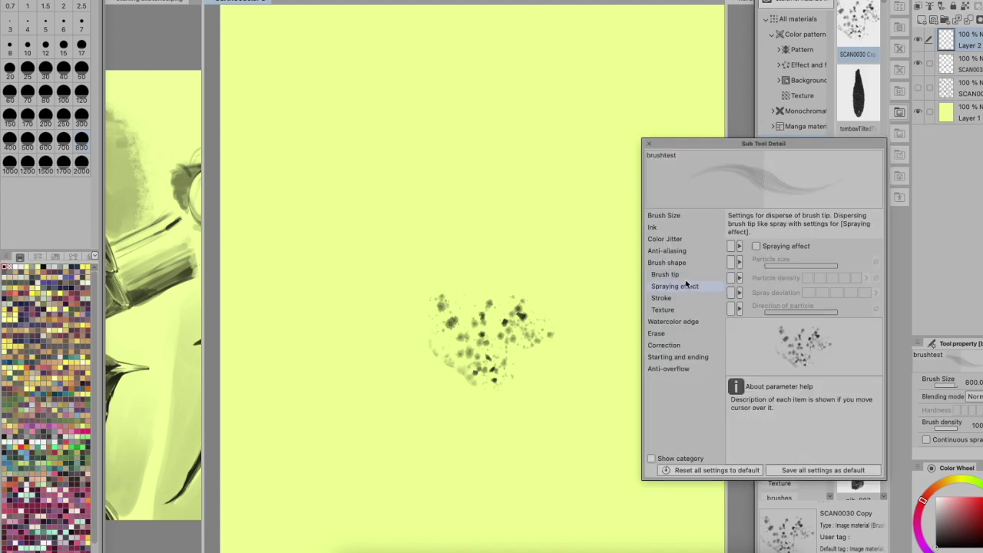
click(879, 149)
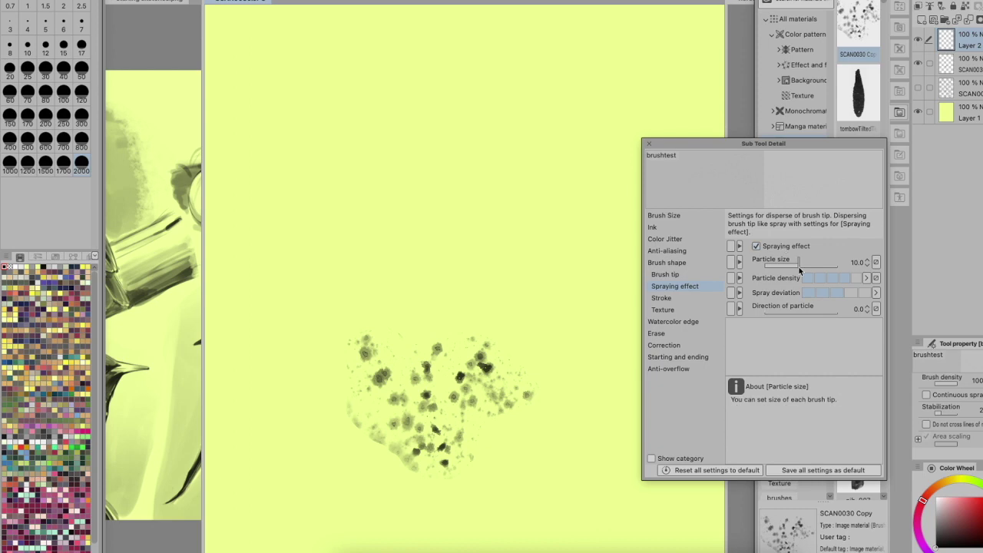
click(879, 149)
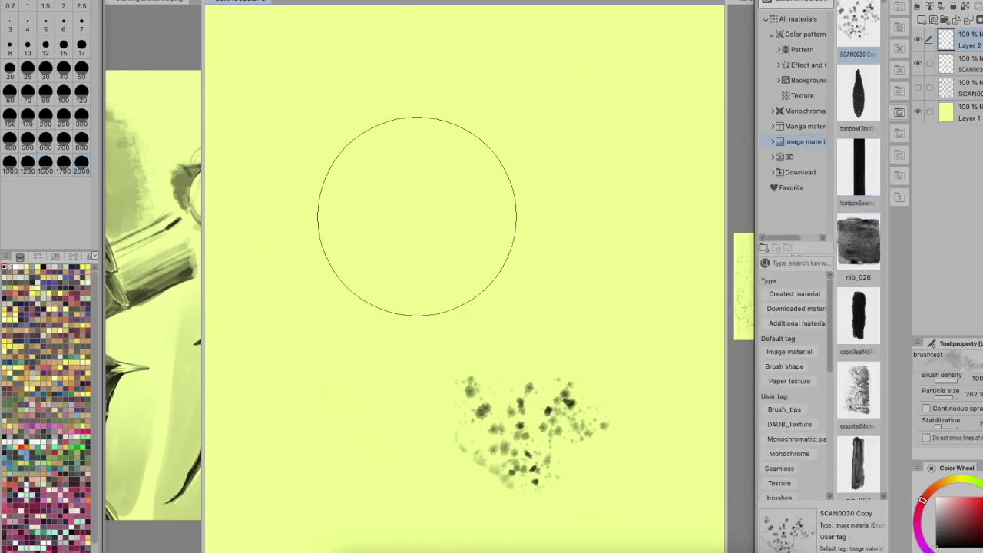
drag(274, 96, 279, 315)
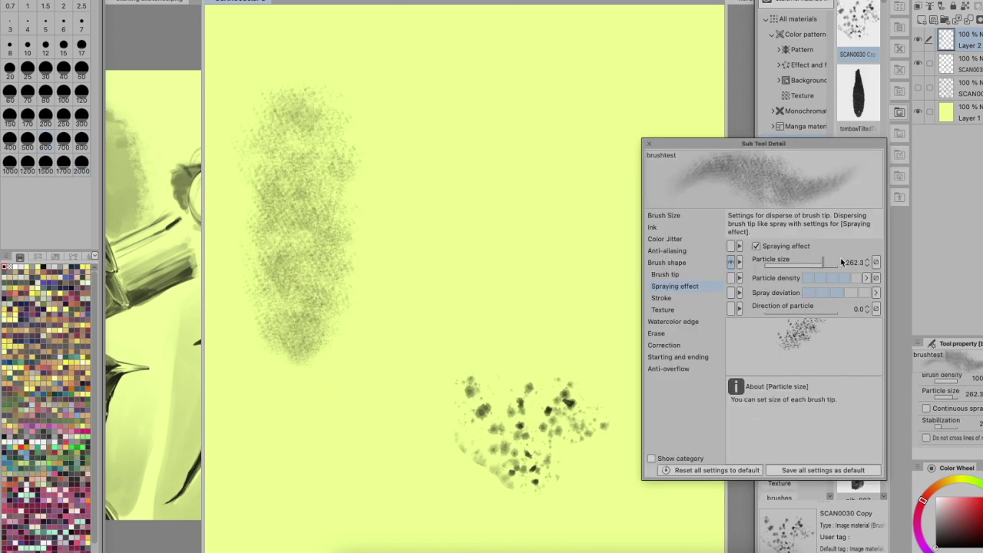
Step: Disable the brushtest brush's spraying effect and paint a vertical test stroke beside the sprayed patch
click(756, 246)
drag(406, 104, 419, 350)
Step: Set the brush's stroke gap to the narrowest preset and paint another vertical test stroke beside the previous one, undoing unsatisfactory attempts
click(665, 274)
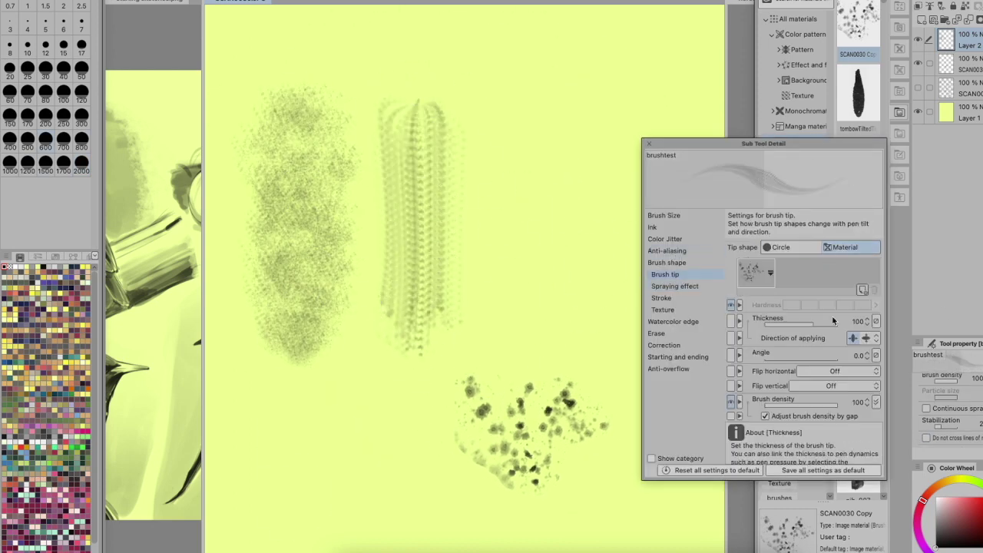
click(667, 251)
click(665, 239)
click(675, 286)
click(661, 298)
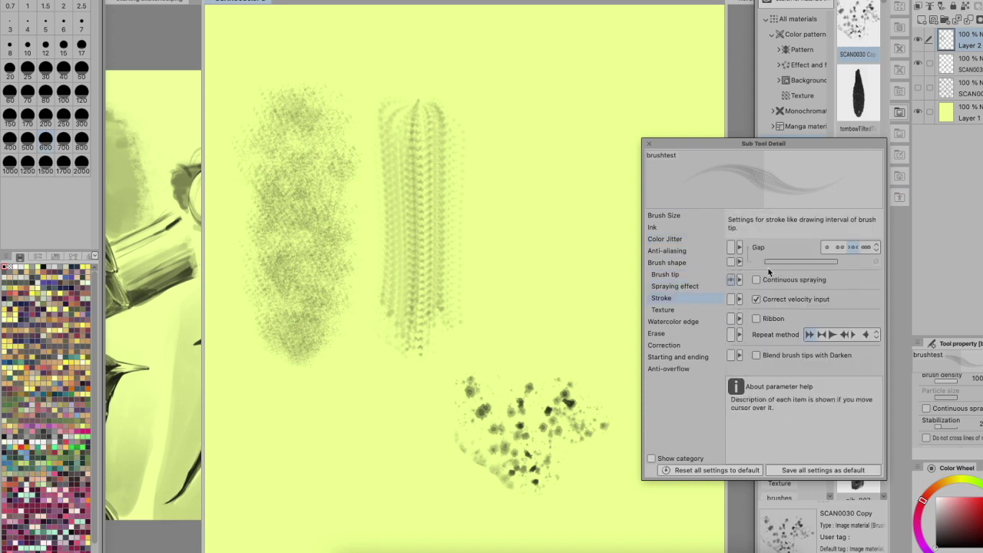
mouse_move(498, 96)
mouse_down()
mouse_move(507, 285)
mouse_move(524, 180)
mouse_move(523, 308)
mouse_up()
key(super+z)
key(super+z)
drag(505, 94, 509, 323)
key(ctrl+z)
mouse_move(509, 110)
mouse_down()
mouse_move(537, 218)
mouse_move(510, 298)
mouse_up()
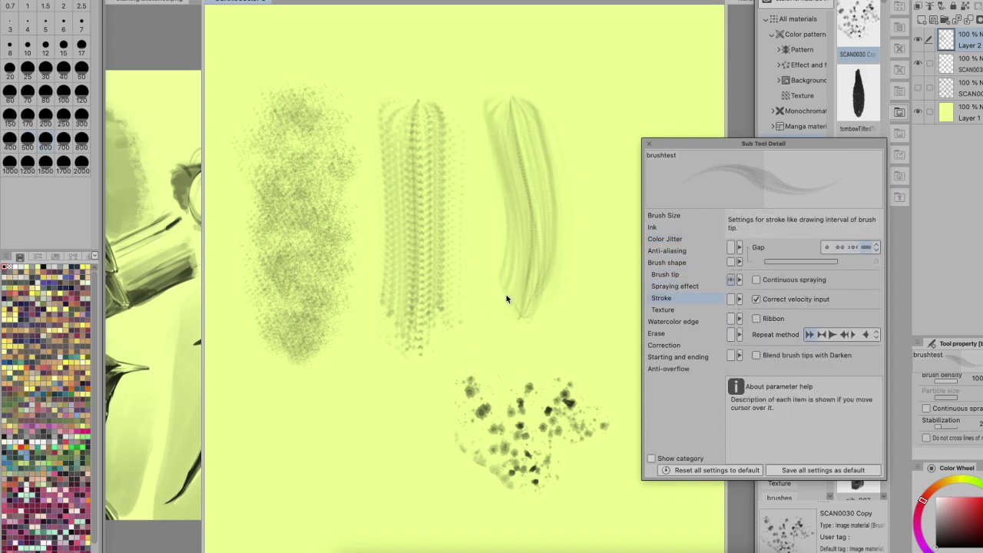
key(ctrl+z)
mouse_move(511, 84)
mouse_down()
mouse_move(512, 380)
mouse_move(529, 322)
mouse_move(583, 297)
mouse_up()
key(ctrl+z)
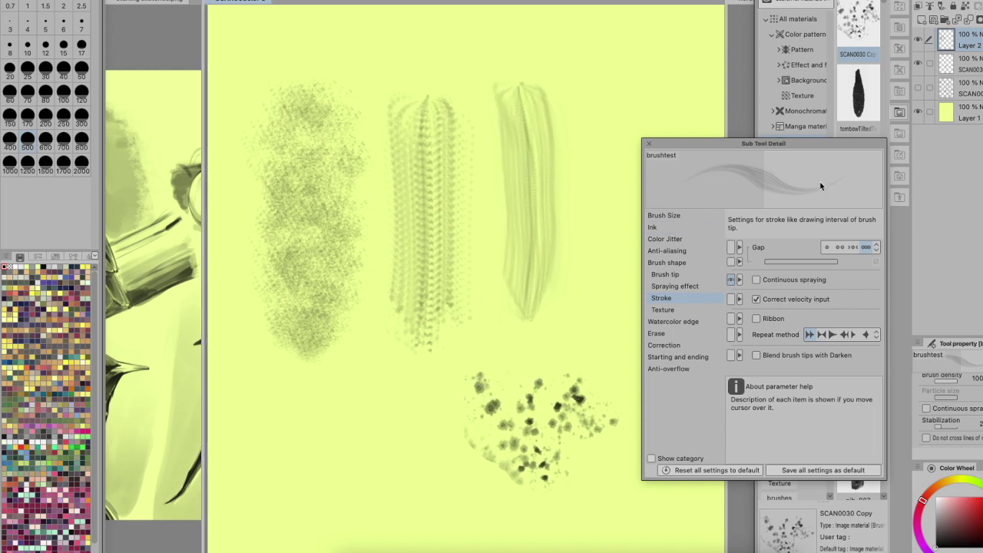
Step: Close the brush settings and hide the yellow background layer in the speckle scan, horse sketch and starling sketch documents
click(649, 144)
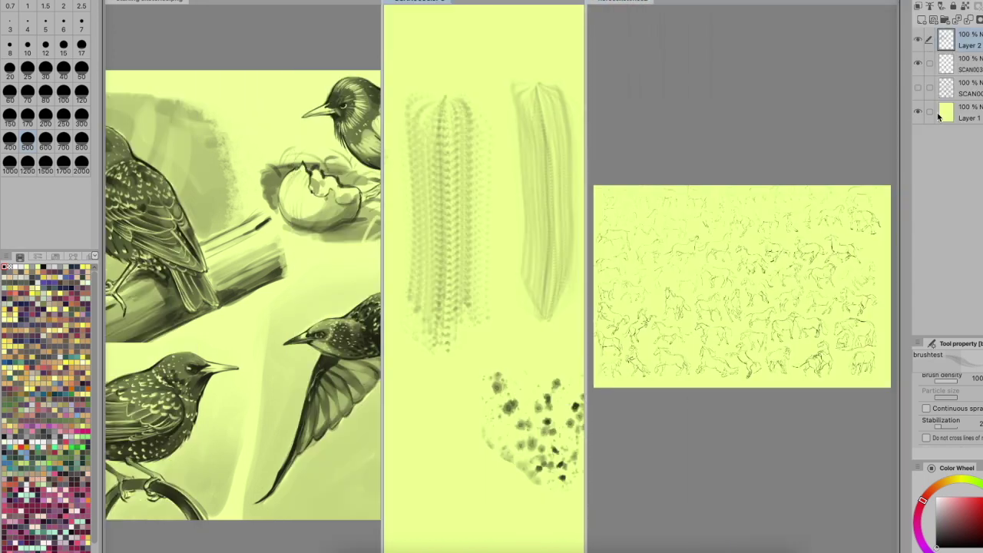
click(919, 112)
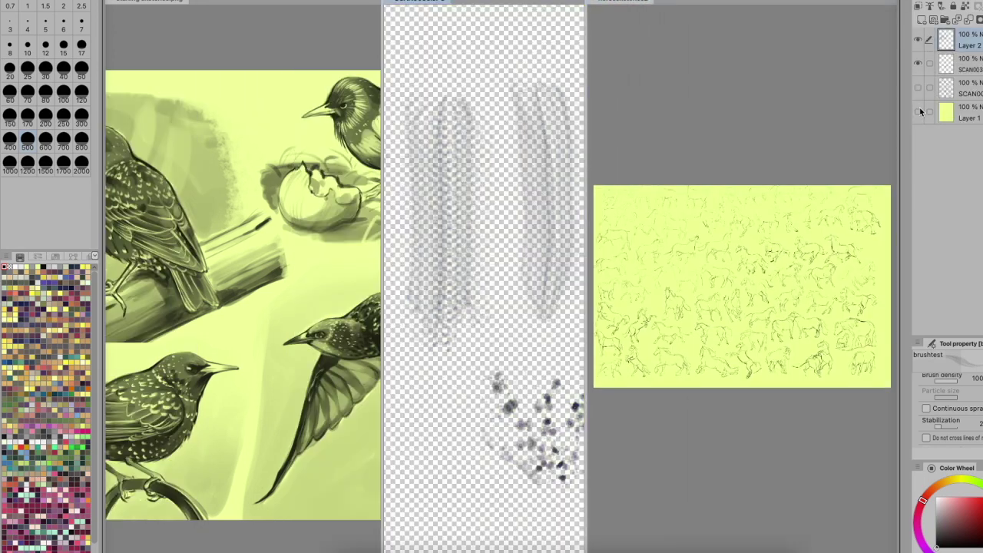
click(730, 439)
click(918, 174)
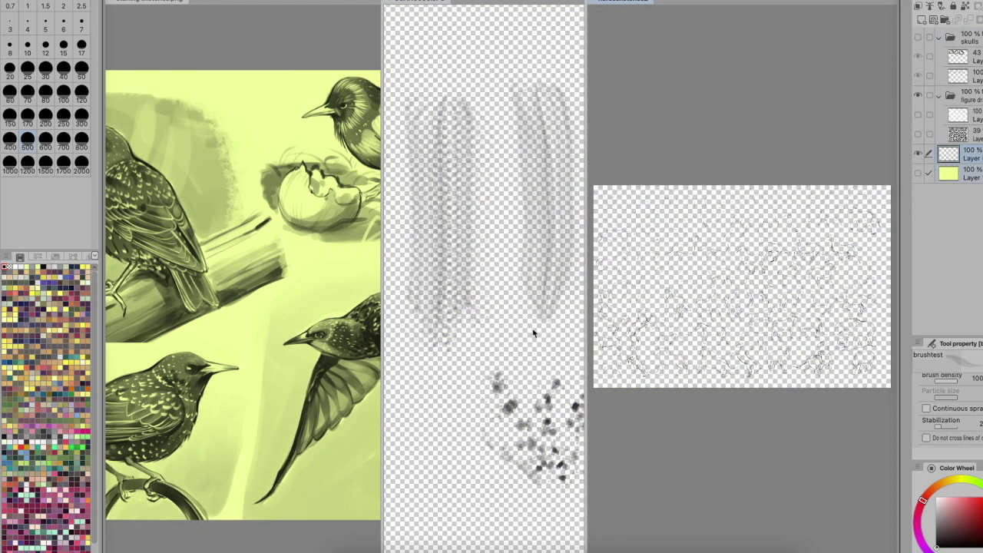
click(919, 60)
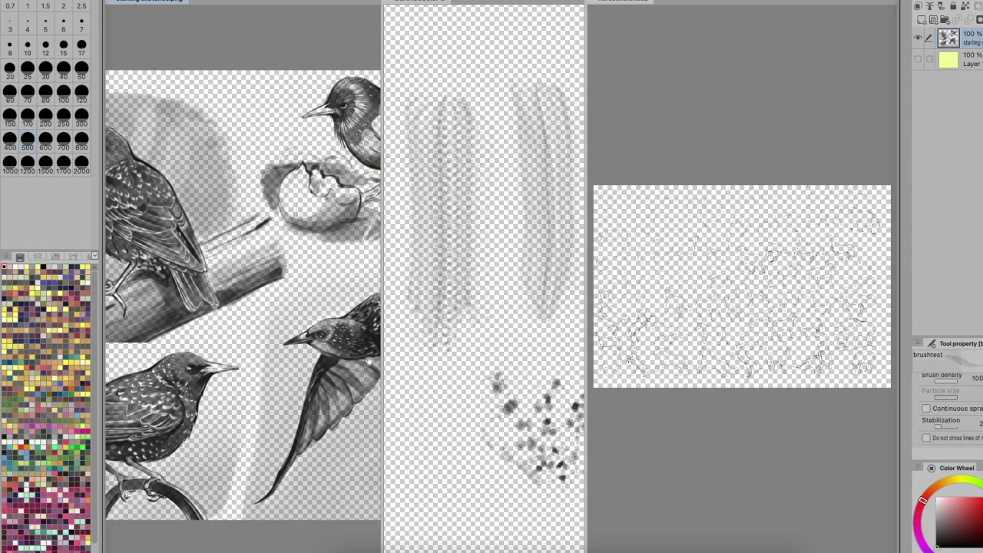
Step: Examine the starling and horse sketches up close against the transparent background
drag(348, 419, 275, 383)
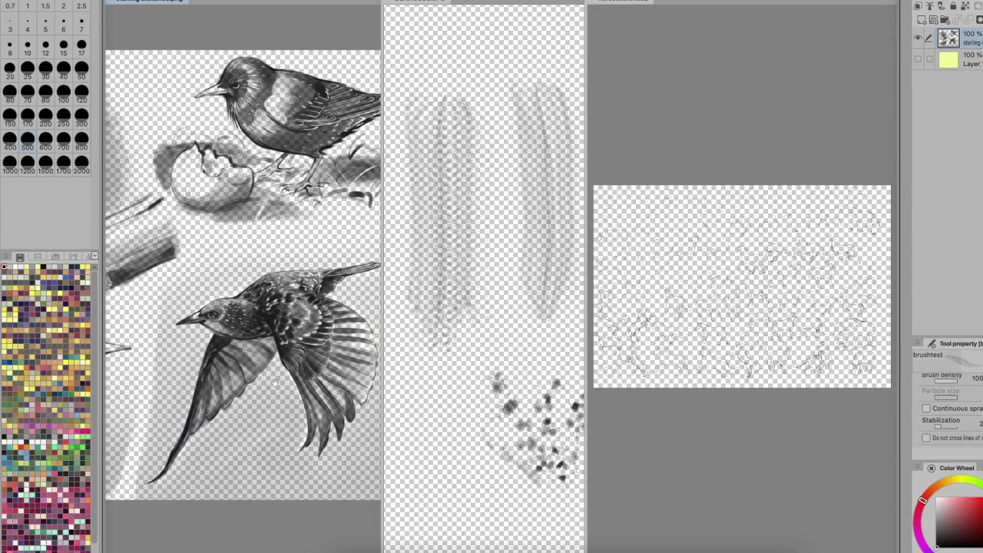
click(648, 452)
scroll(688, 324, up, 4)
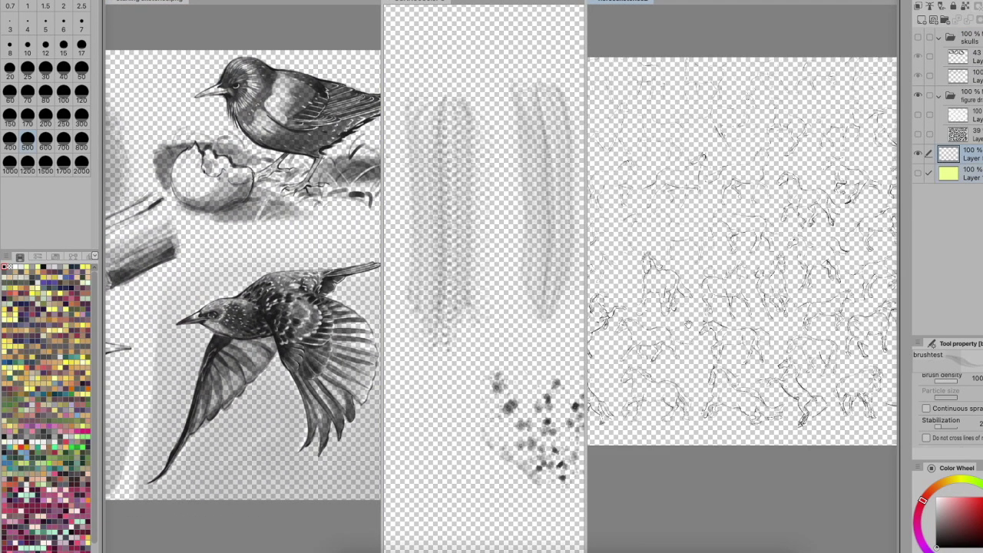
mouse_move(716, 421)
mouse_down()
mouse_move(756, 392)
mouse_move(787, 408)
mouse_move(762, 434)
mouse_up()
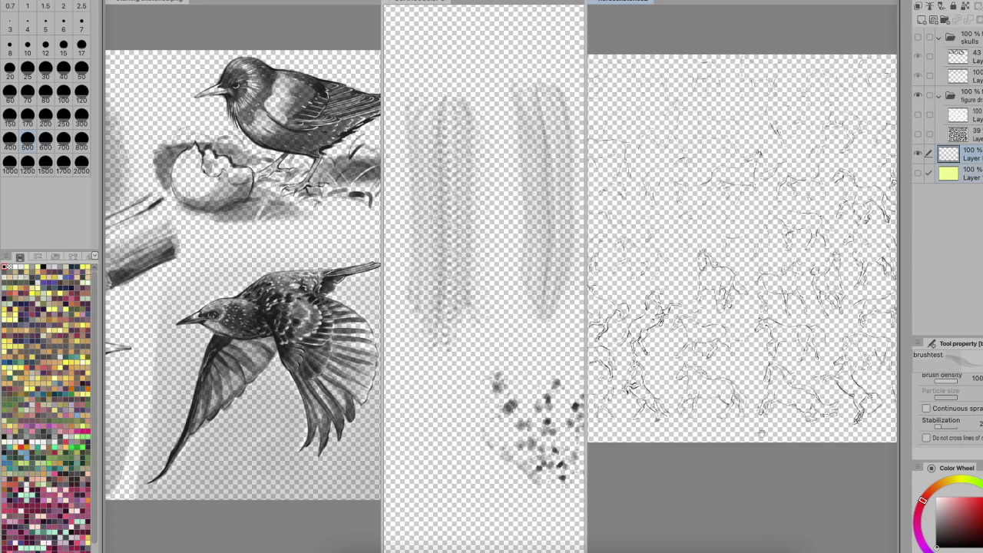
scroll(739, 466, up, 4)
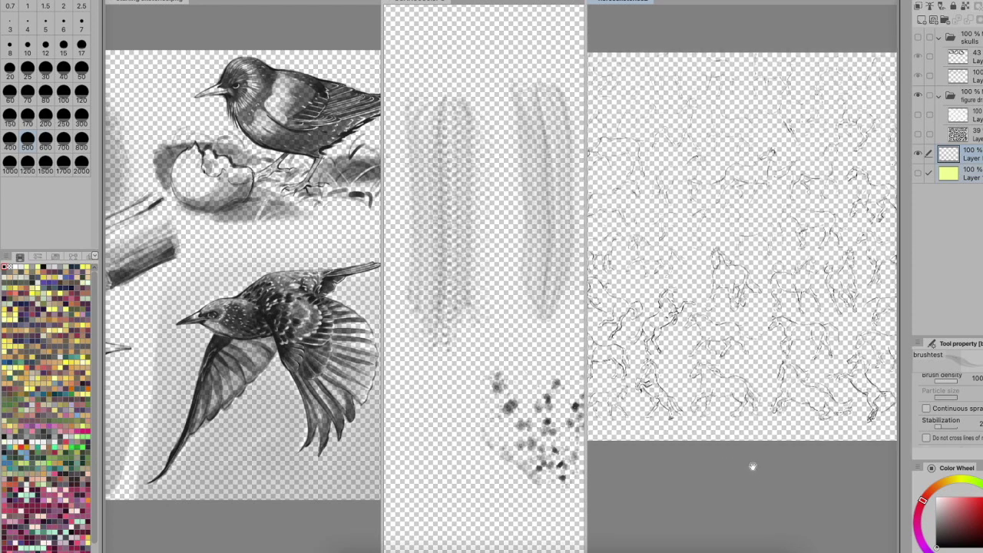
scroll(753, 466, up, 2)
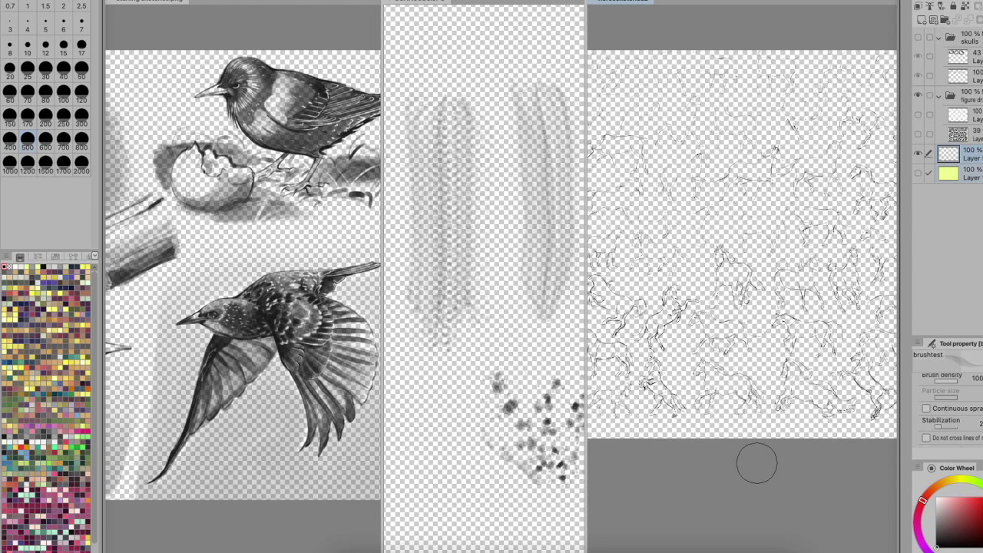